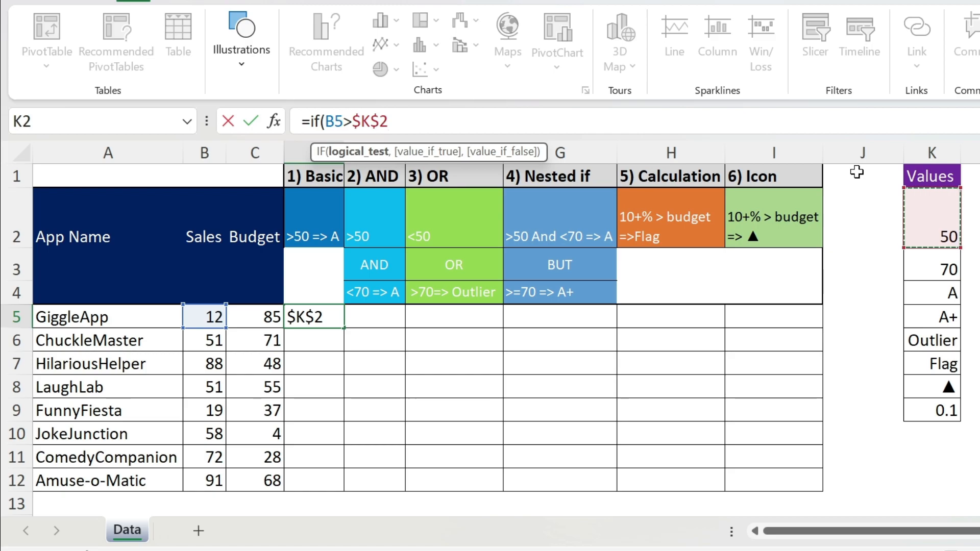
# Add an argument separator after the B5>$K$2 test in D5's IF formula.
pyautogui.write(',')
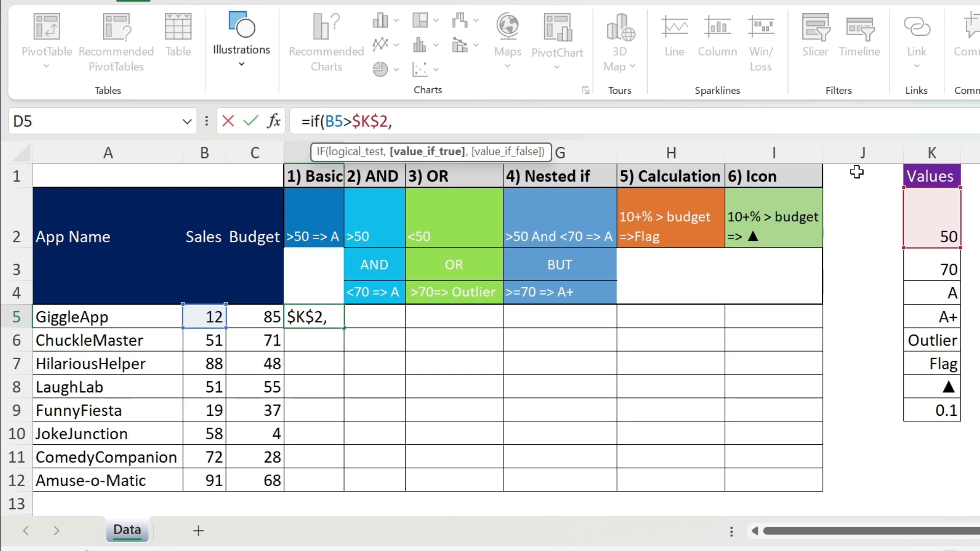
pyautogui.write('"')
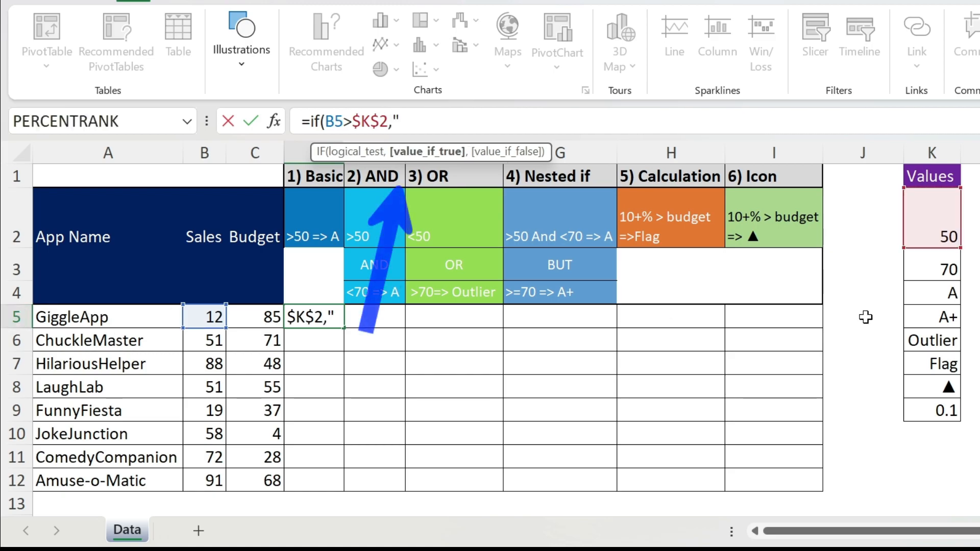
pyautogui.write('A"')
pyautogui.press('BackSpace')
pyautogui.press('BackSpace')
pyautogui.press('BackSpace')
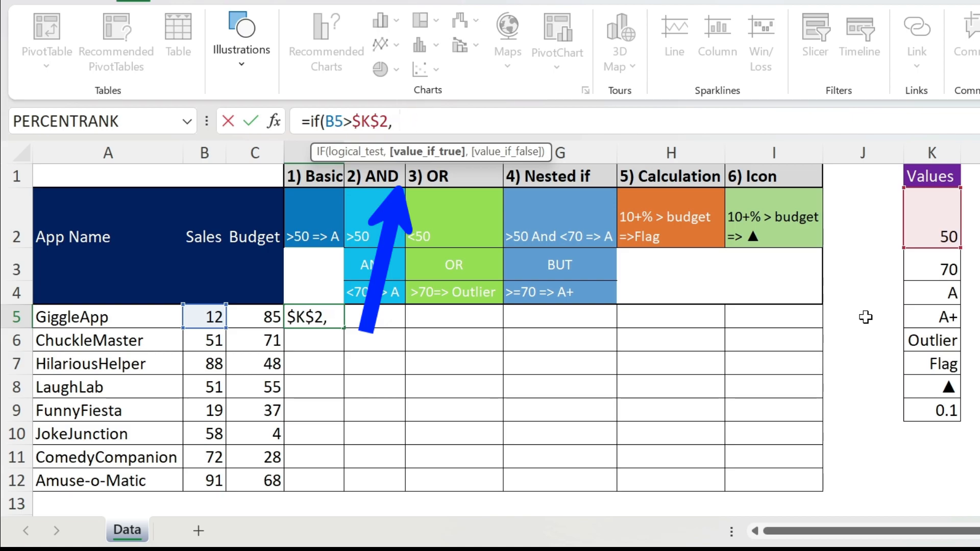
# Complete D5's IF formula with $K$4 as the true value and an empty string as the false value, and fill it down to D12.
pyautogui.click(925, 294)
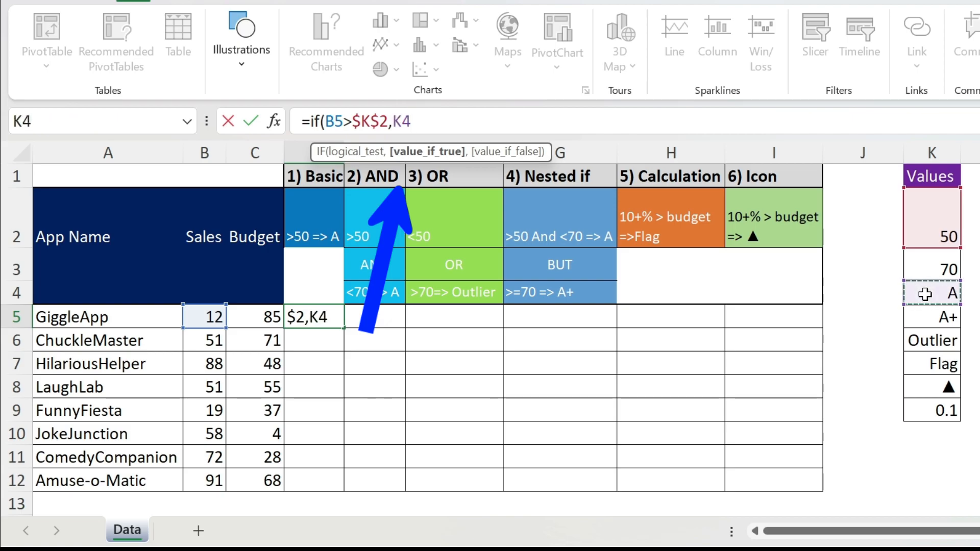
pyautogui.press('F4')
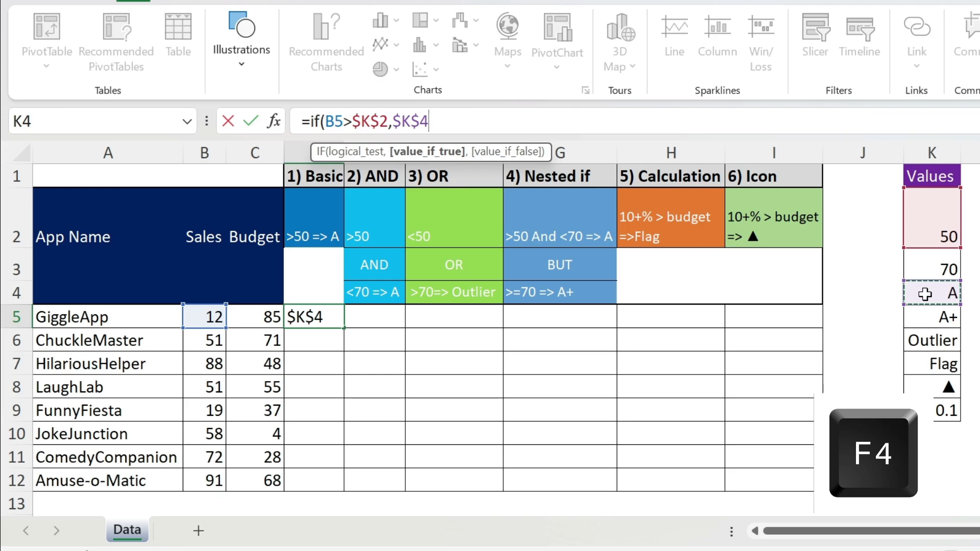
pyautogui.write(',')
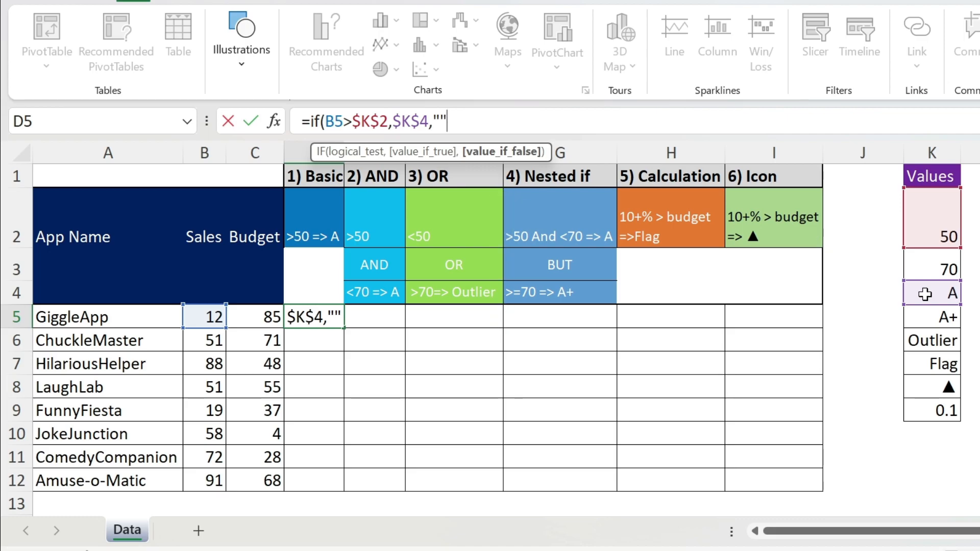
pyautogui.write(')')
pyautogui.press('Return')
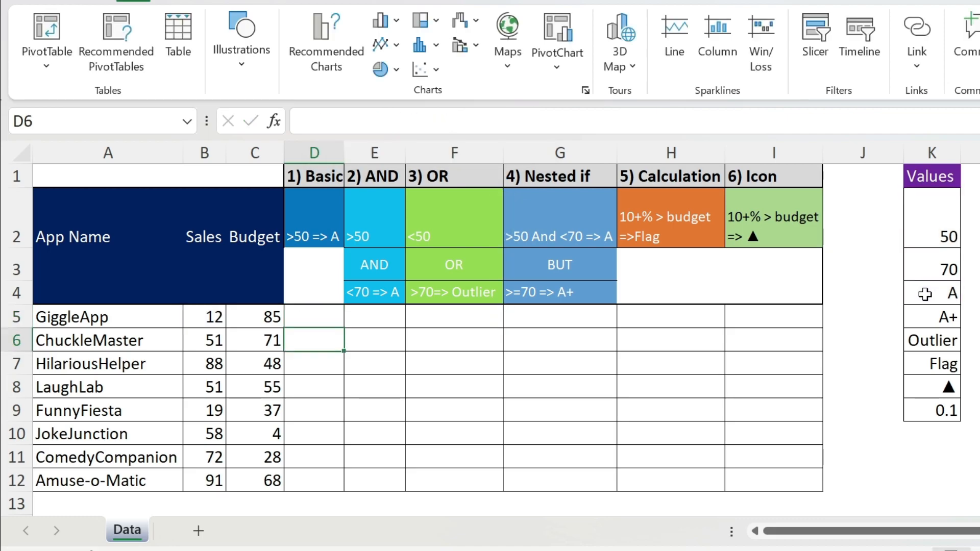
pyautogui.click(306, 315)
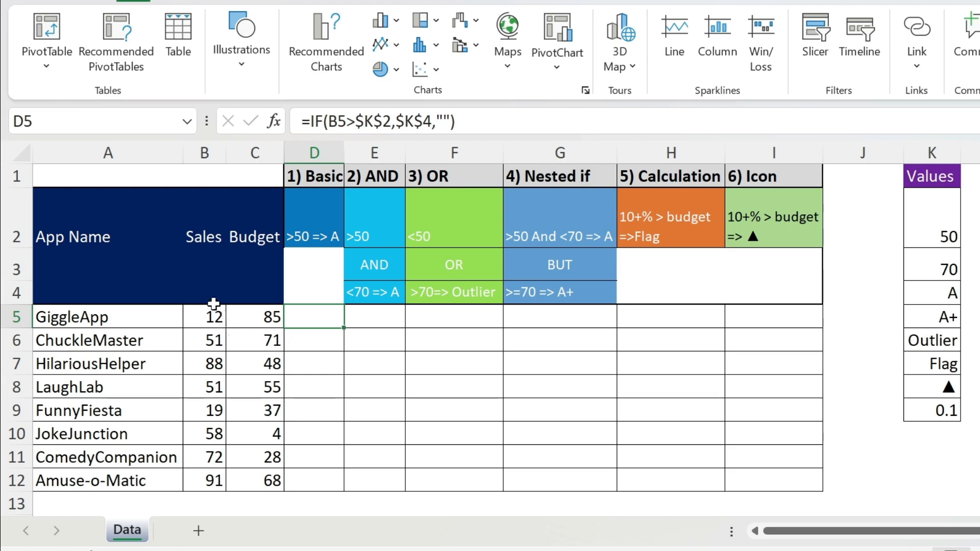
pyautogui.doubleClick(343, 326)
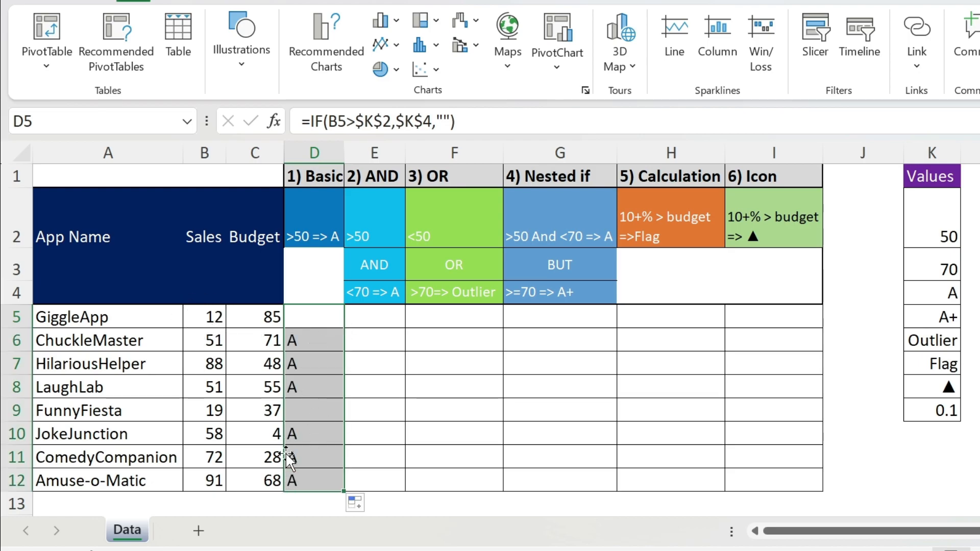
# Inspect which cells the copied IF formula in D8 refers to, leaving the formula as it is.
pyautogui.click(300, 388)
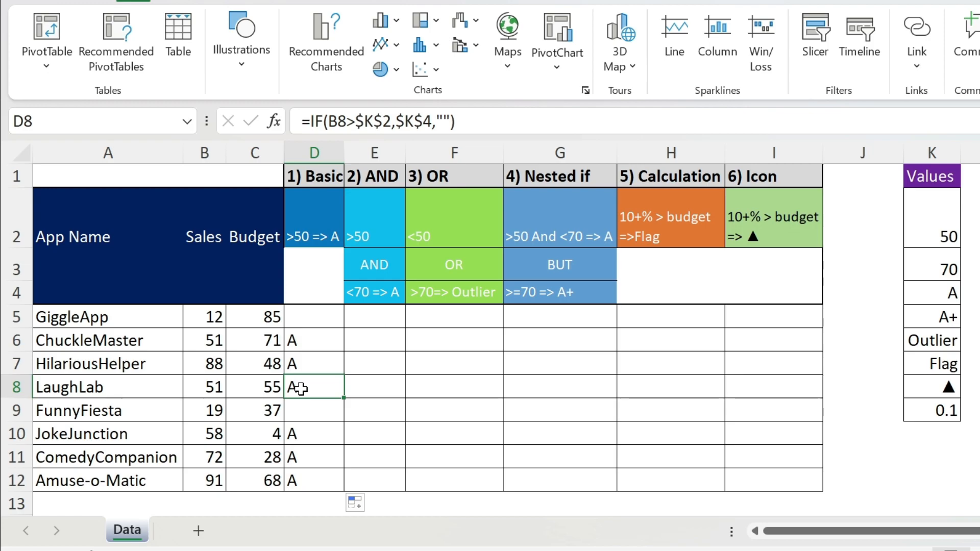
pyautogui.click(383, 122)
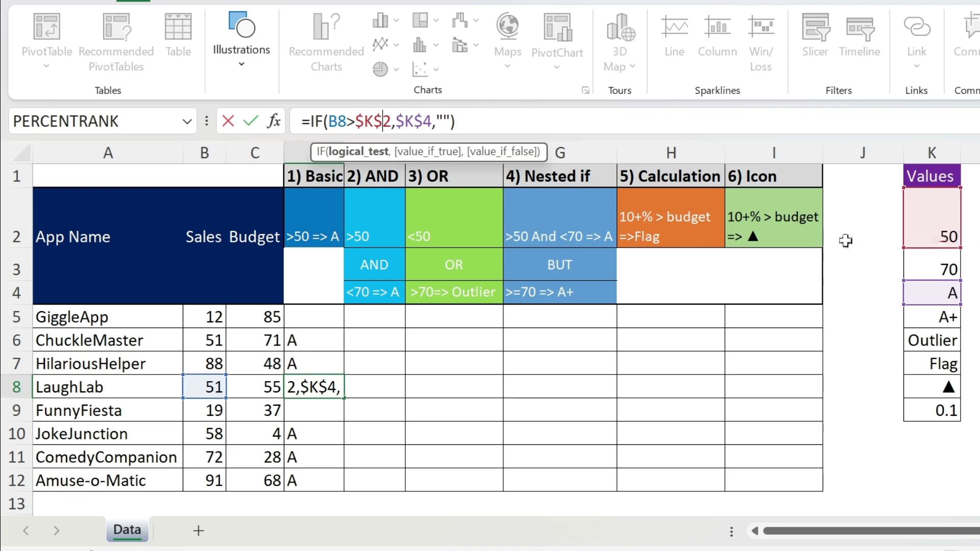
pyautogui.press('Return')
pyautogui.press('Up')
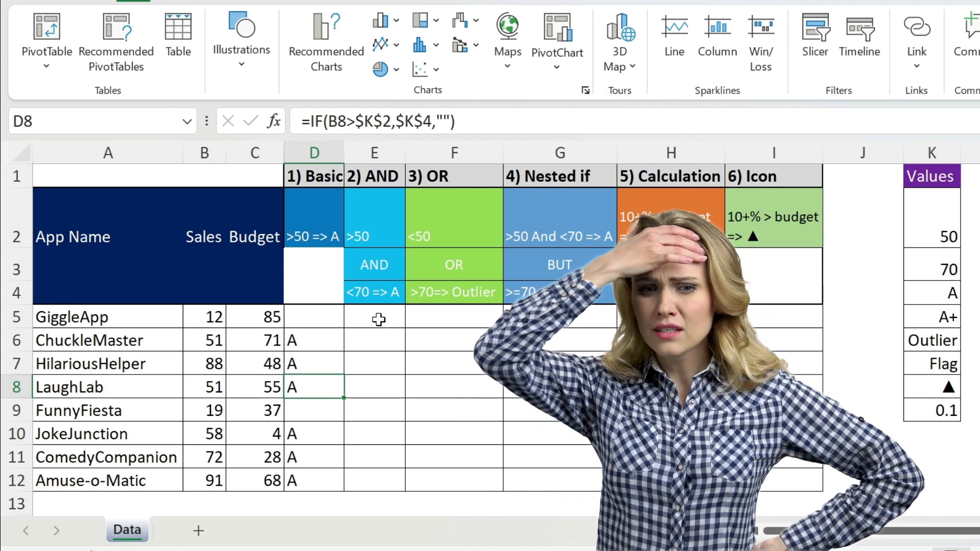
# Start an IF formula in E5 with an AND test whose first condition is B5>$K$2.
pyautogui.click(378, 320)
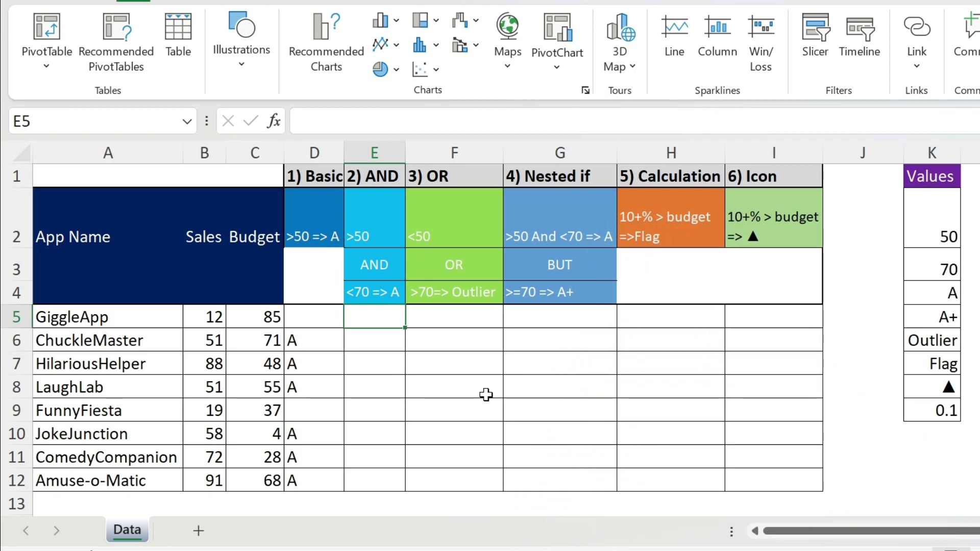
pyautogui.click(317, 109)
pyautogui.write('=if(')
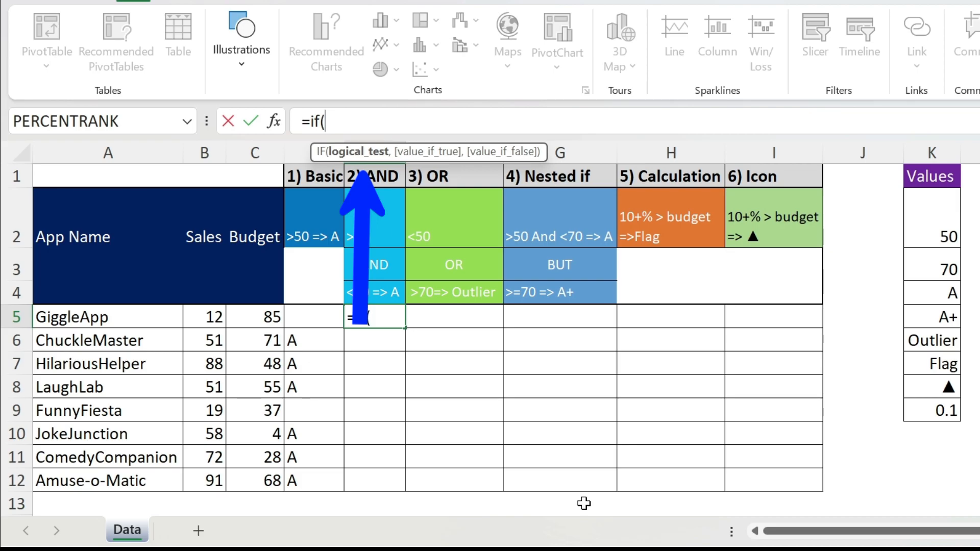
pyautogui.write('and(')
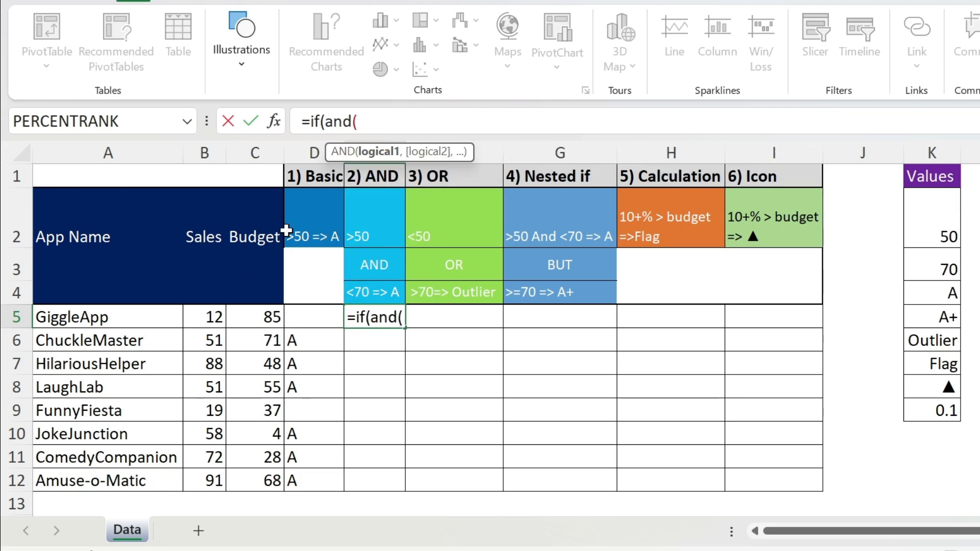
pyautogui.click(203, 319)
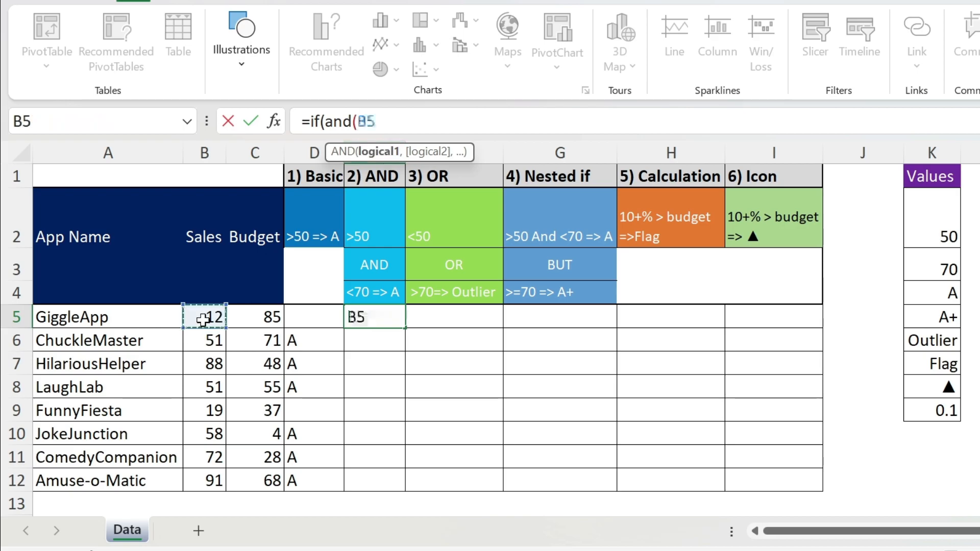
pyautogui.write('>')
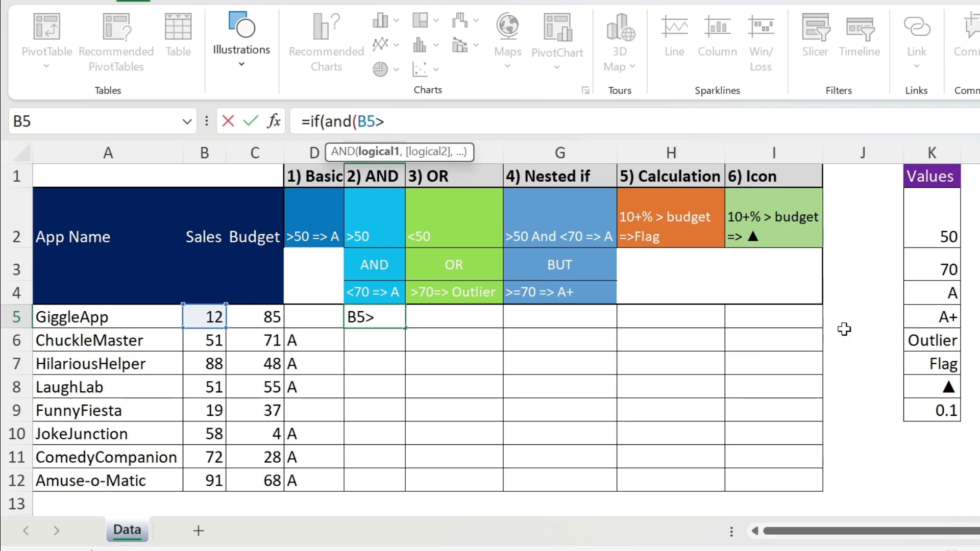
pyautogui.click(924, 215)
pyautogui.press('F4')
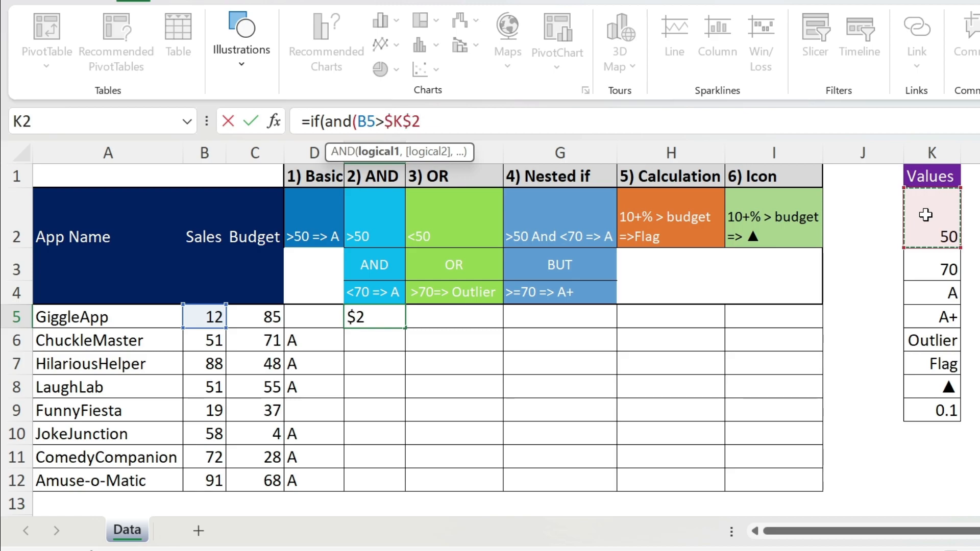
# Add B5<$K$3 as the second condition of E5's AND test and close the AND function.
pyautogui.write(',')
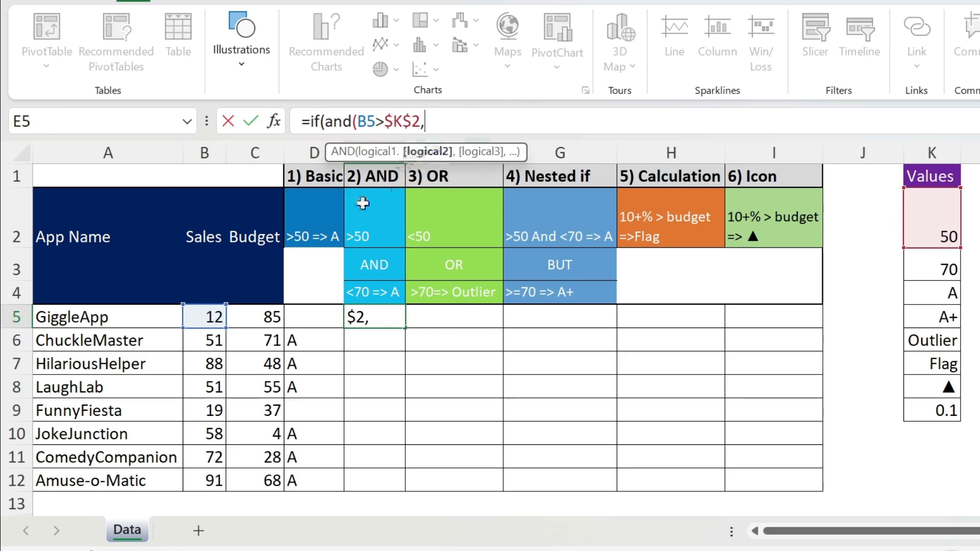
pyautogui.click(211, 313)
pyautogui.write('<')
pyautogui.click(943, 266)
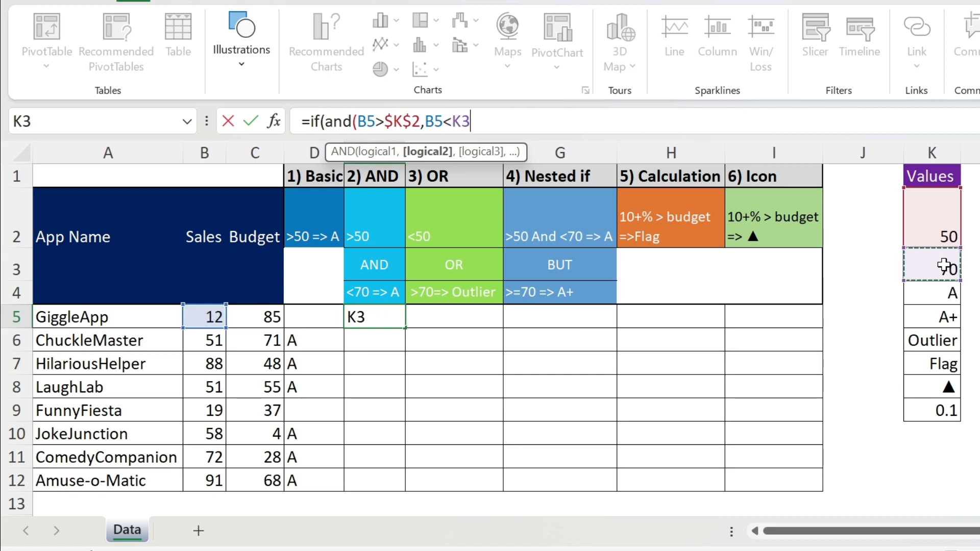
pyautogui.press('F4')
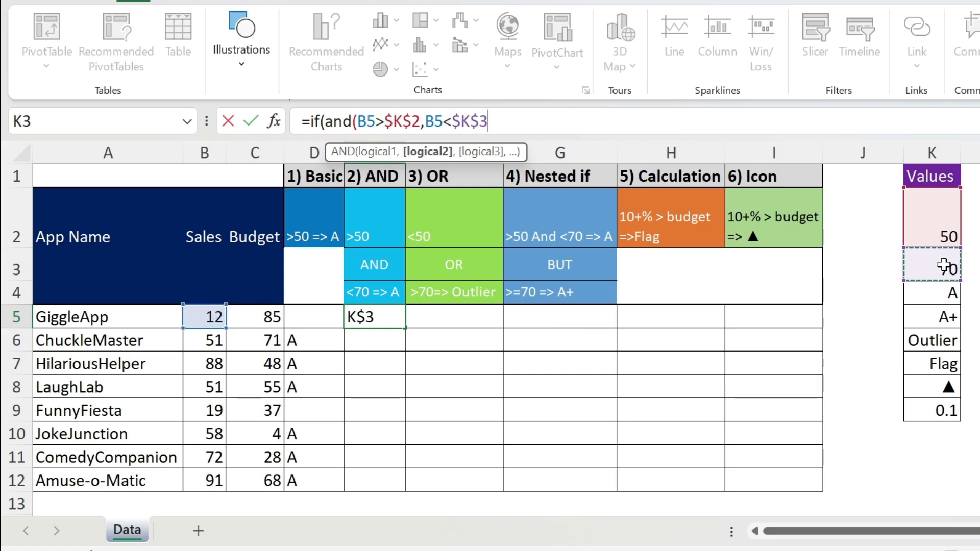
pyautogui.write(',')
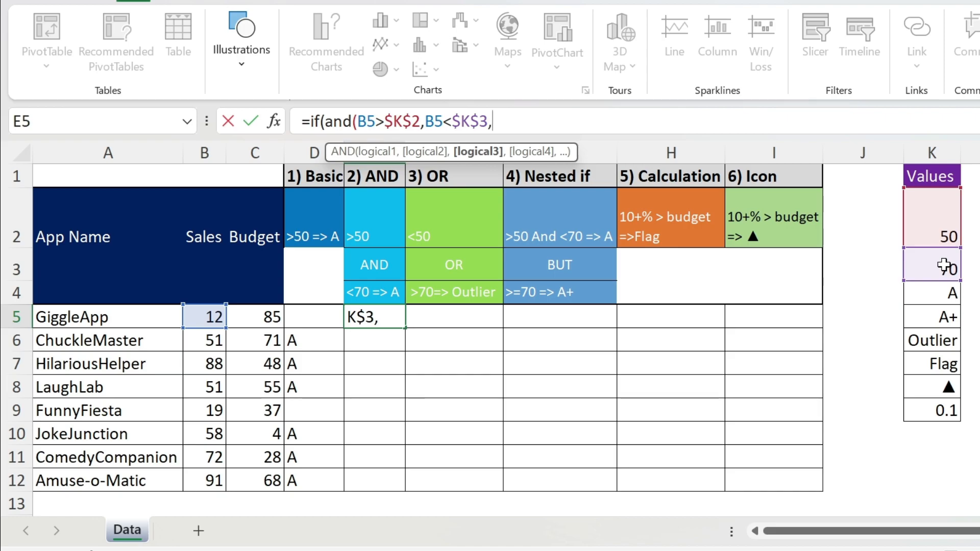
pyautogui.press('BackSpace')
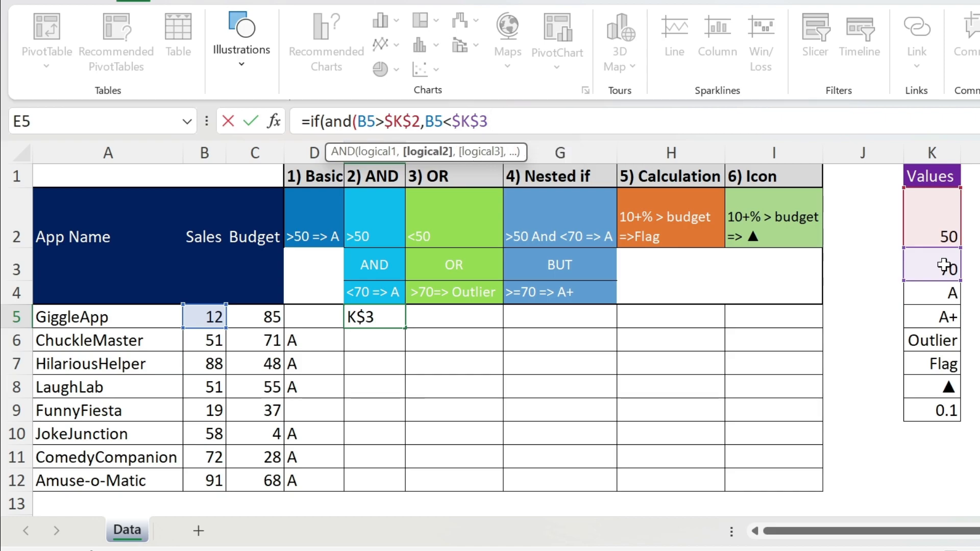
pyautogui.write(')')
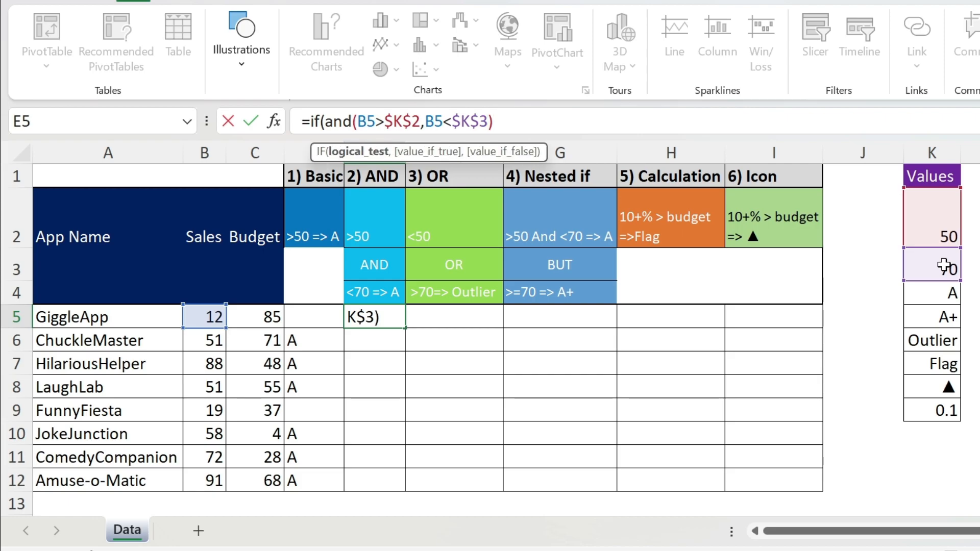
# Finish E5's IF formula with $K$4 if true and an empty string if false, and fill it down to E12.
pyautogui.write(',')
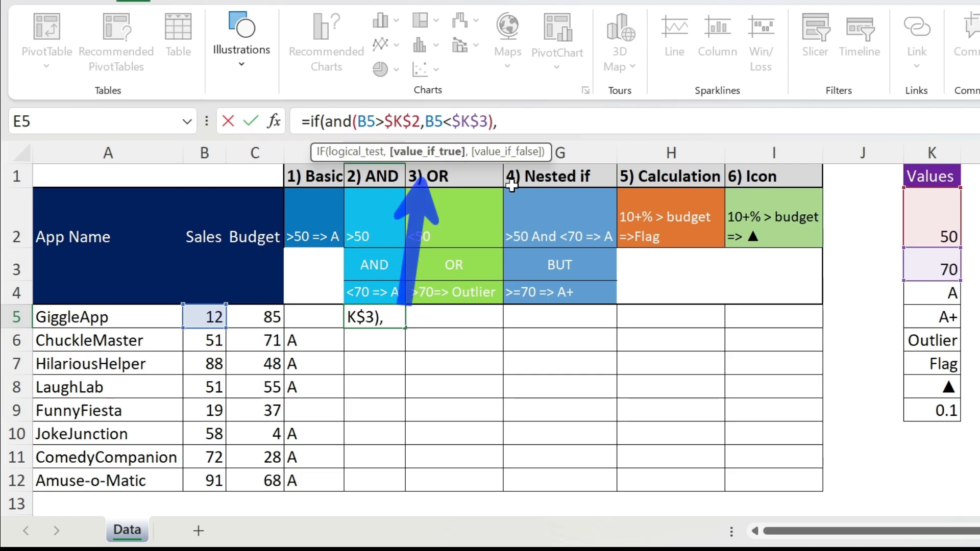
pyautogui.click(940, 298)
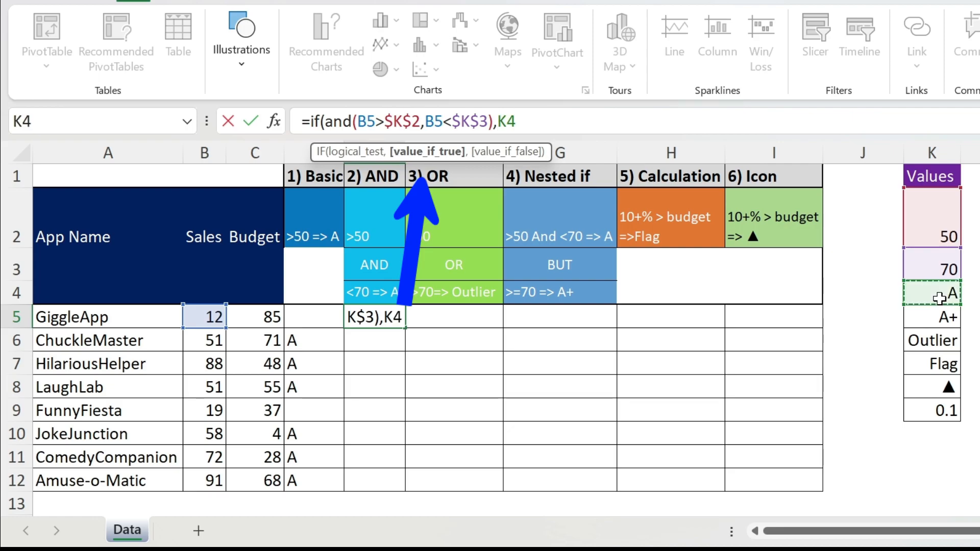
pyautogui.press('F4')
pyautogui.write(',""')
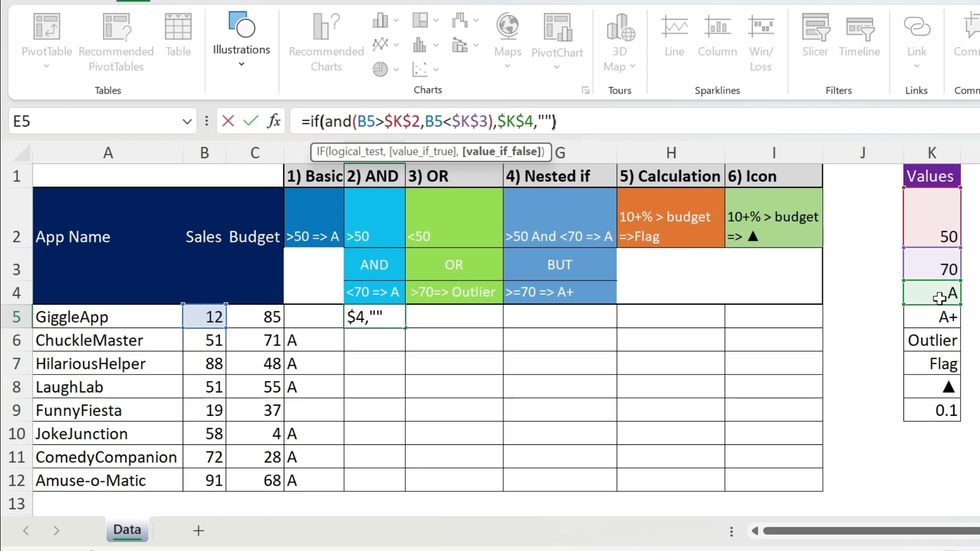
pyautogui.write(')')
pyautogui.press('Return')
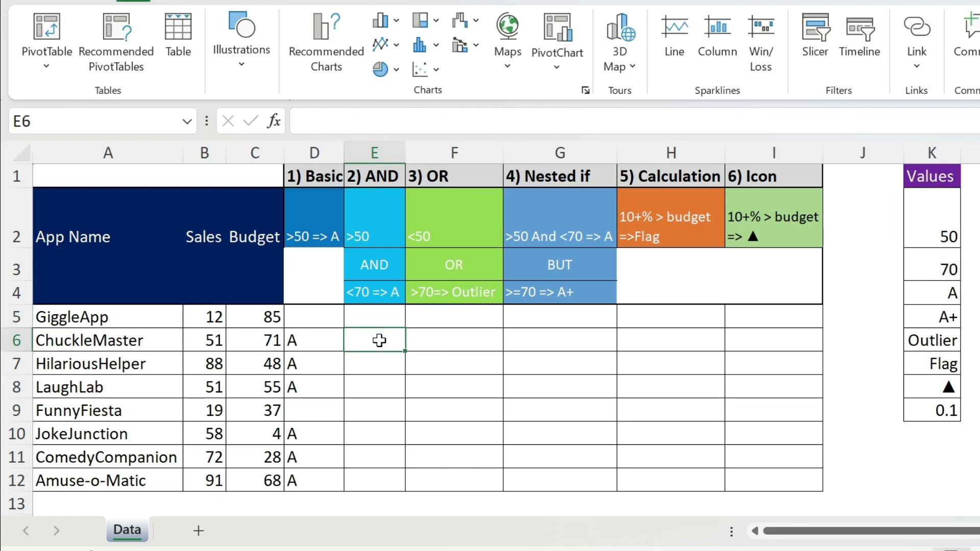
pyautogui.click(383, 314)
pyautogui.doubleClick(404, 328)
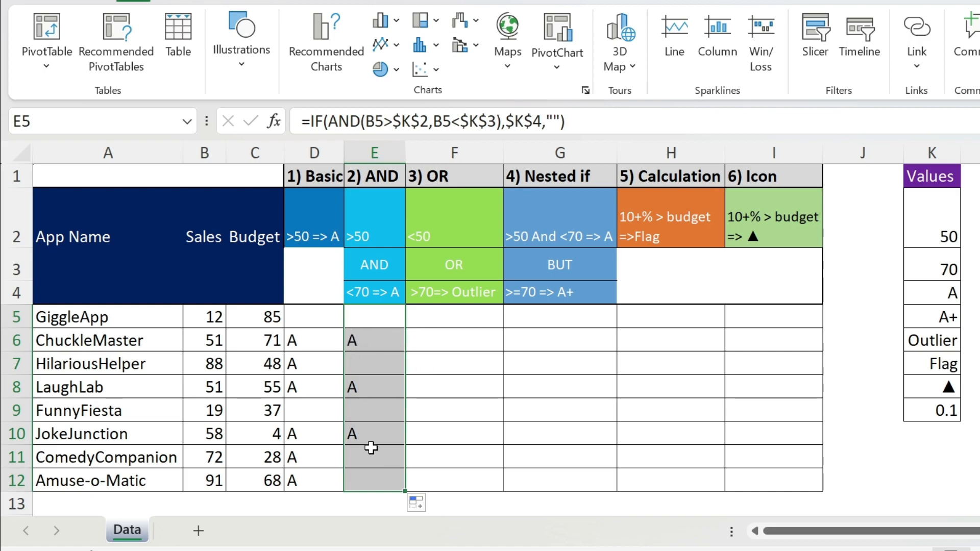
# Copy the text of E5's formula unchanged into F5, keeping its references to B5.
pyautogui.click(401, 314)
pyautogui.press('F2')
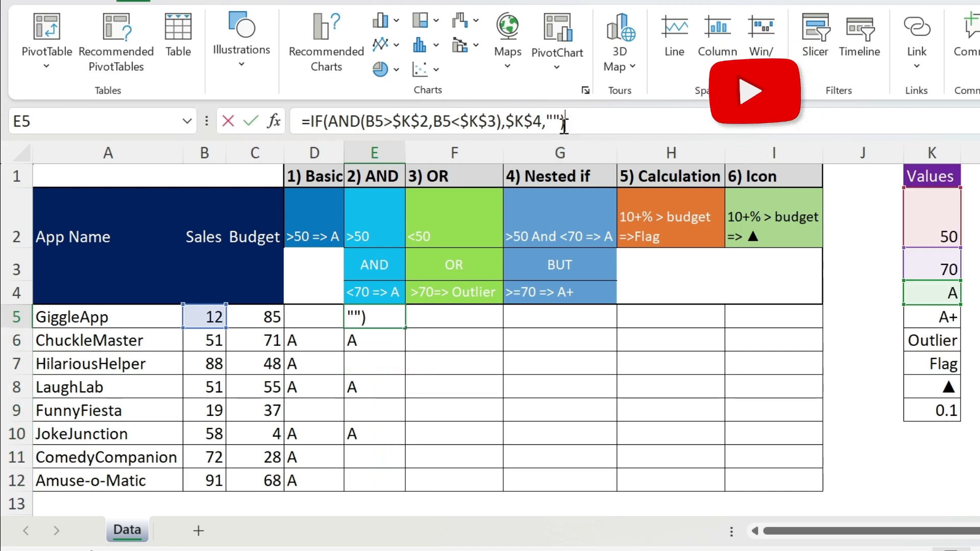
pyautogui.hotkey('ctrl', 'c')
pyautogui.press('Escape')
pyautogui.click(462, 317)
pyautogui.click(396, 120)
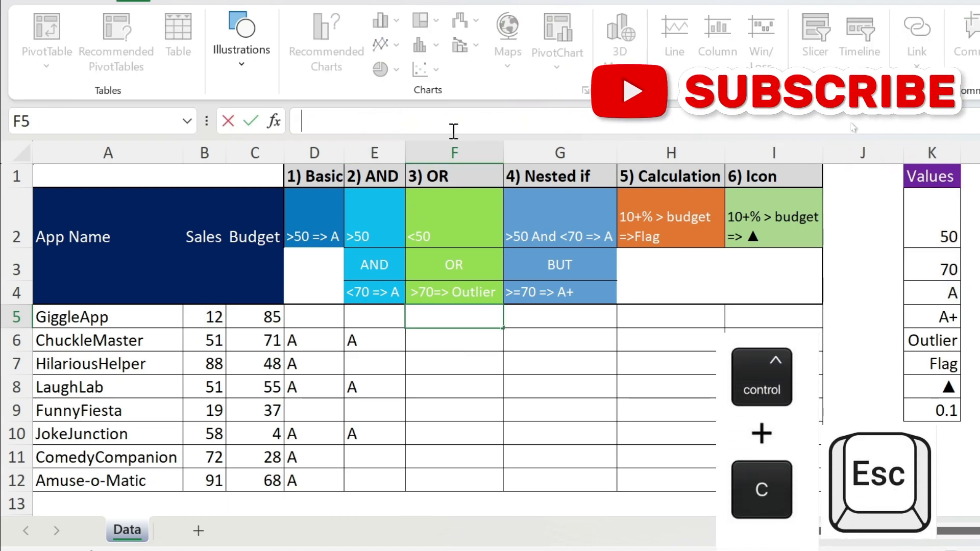
pyautogui.hotkey('ctrl', 'v')
# Replace AND with OR in F5's formula and change its first condition to B5<$K$2.
pyautogui.doubleClick(352, 118)
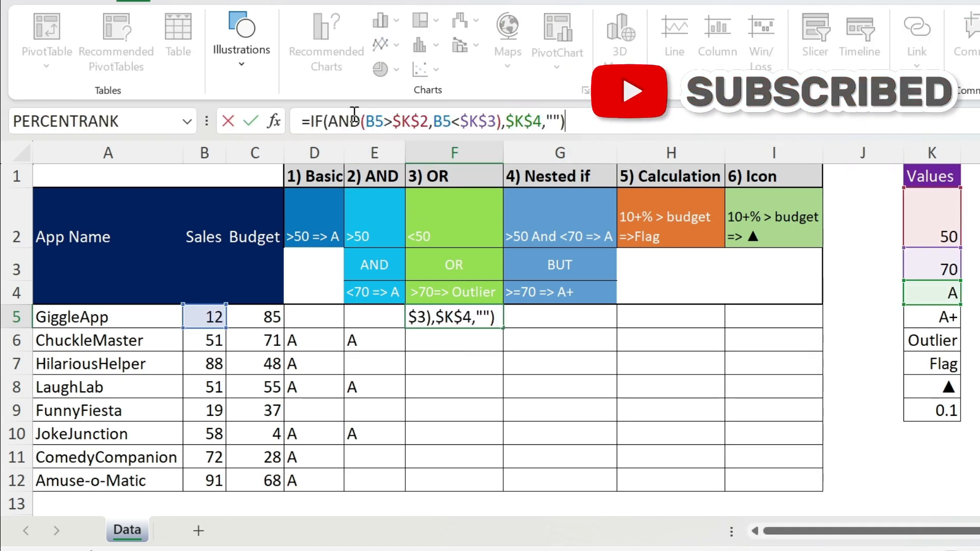
pyautogui.write('OR')
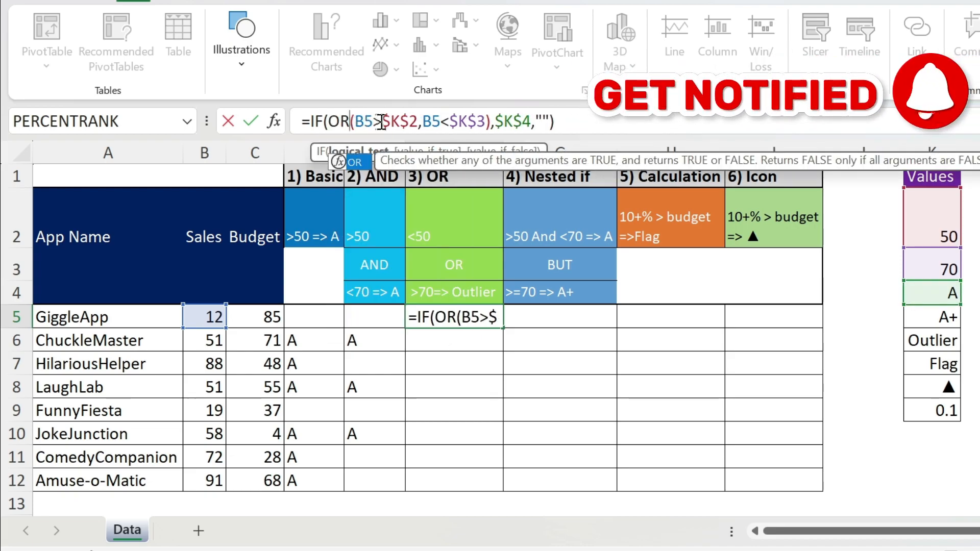
pyautogui.press('BackSpace')
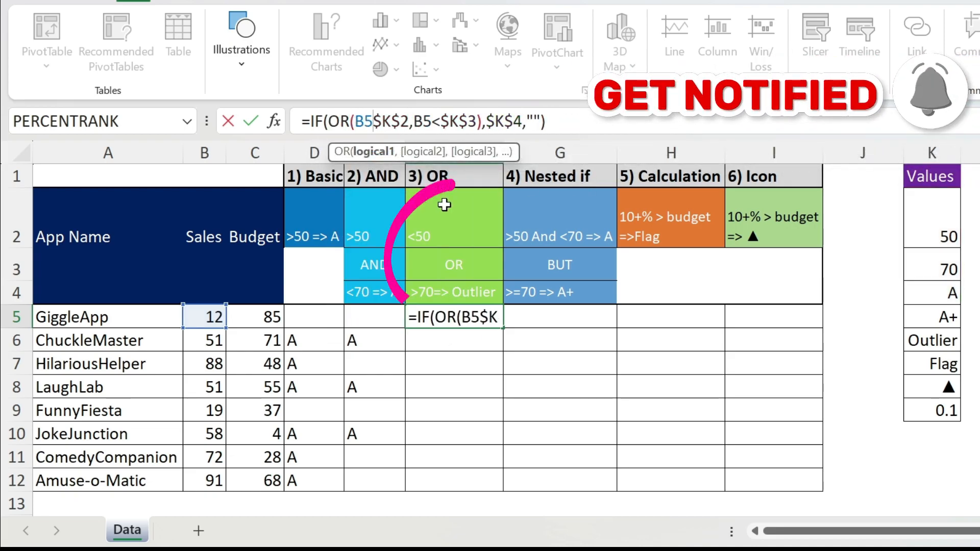
pyautogui.write('<')
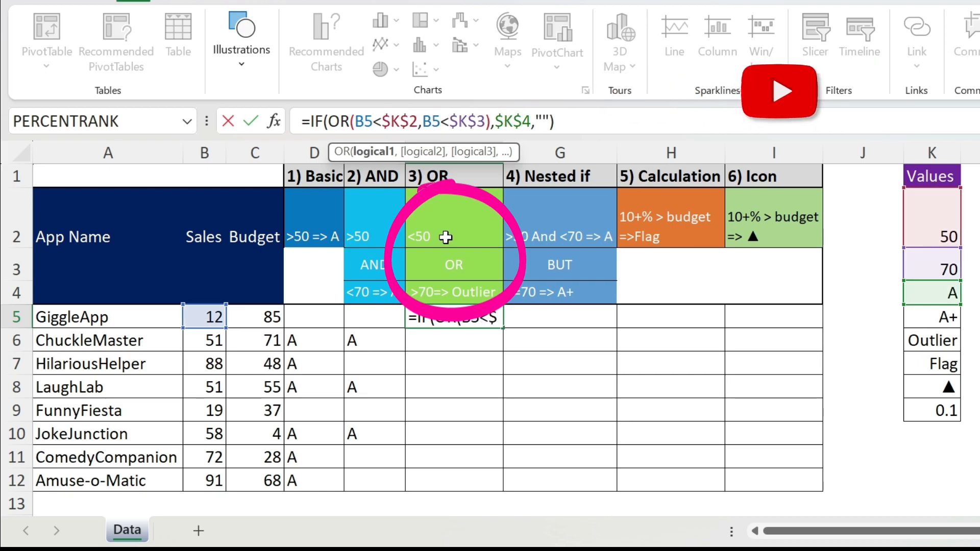
# Change the second condition of F5's OR test to B5>$K$3.
pyautogui.click(445, 121)
pyautogui.press('BackSpace')
pyautogui.write('>')
# Change F5's value if true to $K$6 and fill the formula down to F12.
pyautogui.click(516, 121)
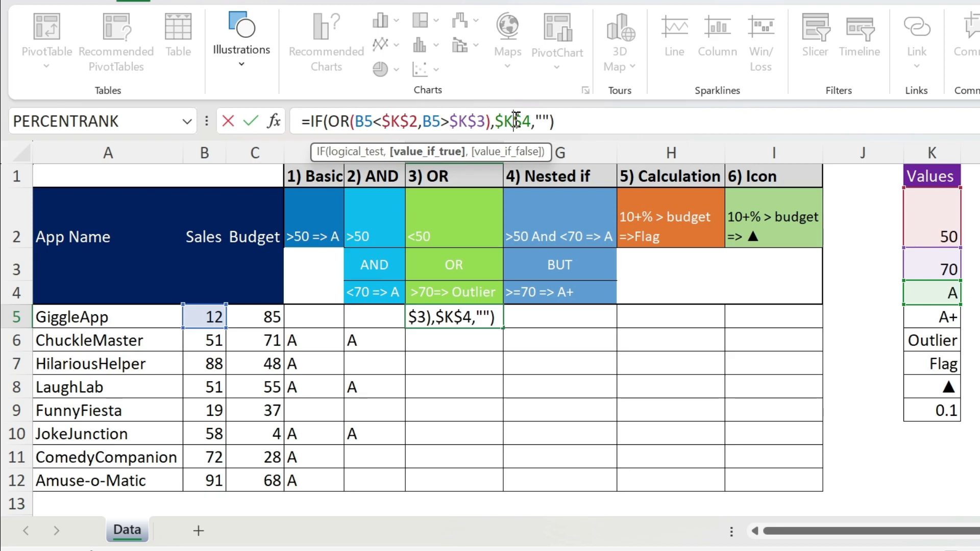
pyautogui.moveTo(934, 304); pyautogui.dragTo(931, 340)
pyautogui.hotkey('ctrl', 'Return')
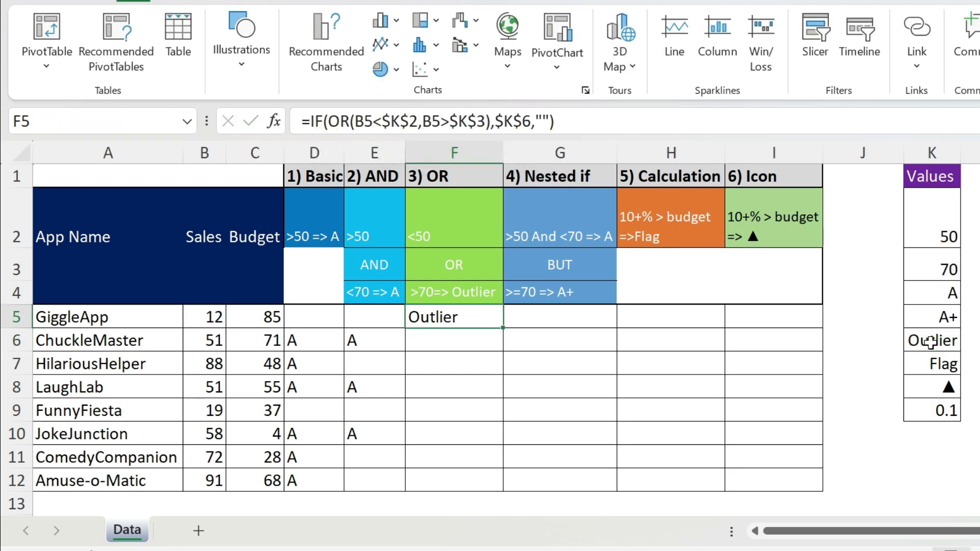
pyautogui.doubleClick(508, 329)
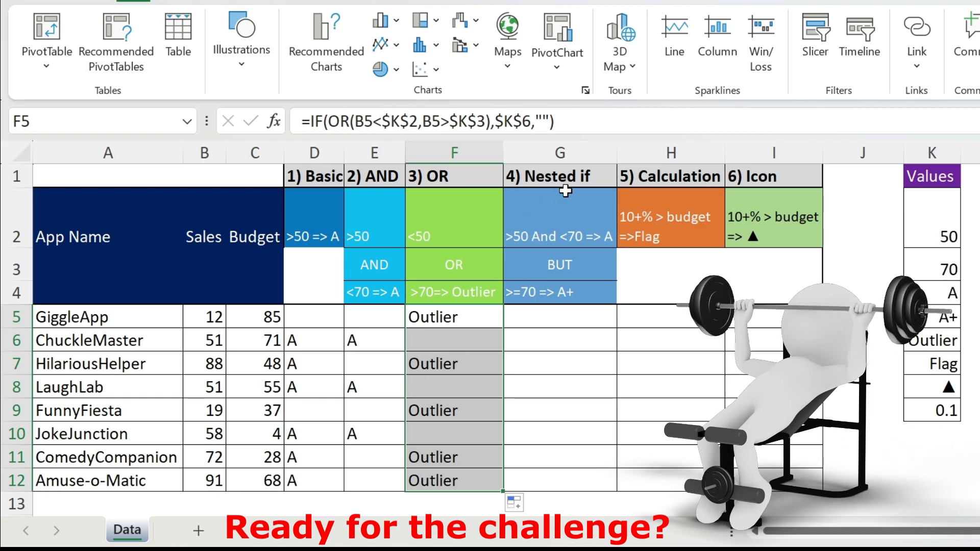
# Start an IF formula in G5 with an AND test whose first condition is B5>$K$2.
pyautogui.click(563, 204)
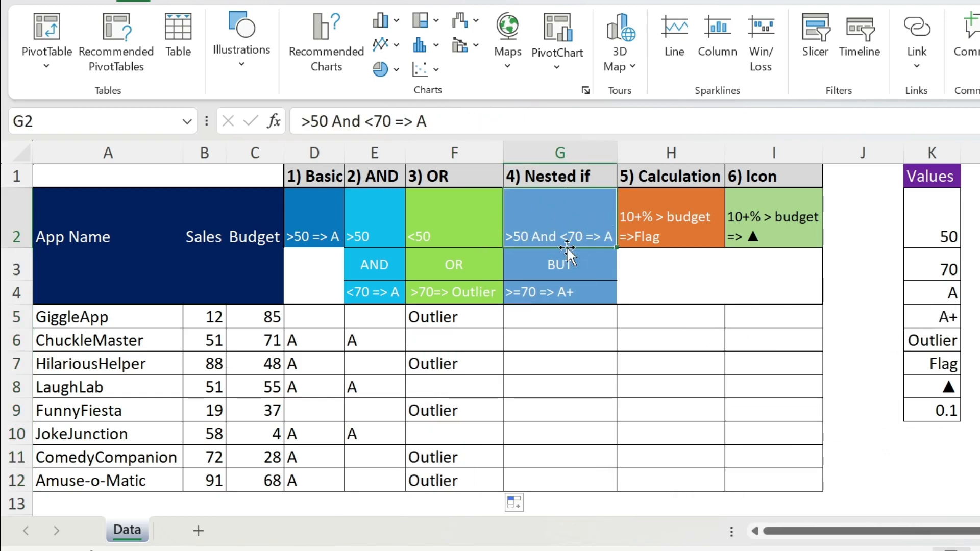
pyautogui.click(554, 318)
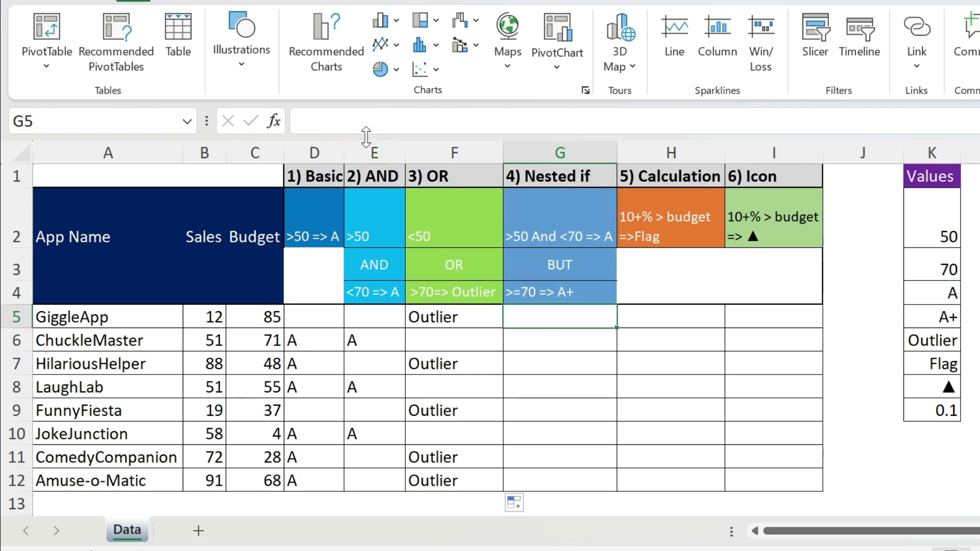
pyautogui.write('=if(')
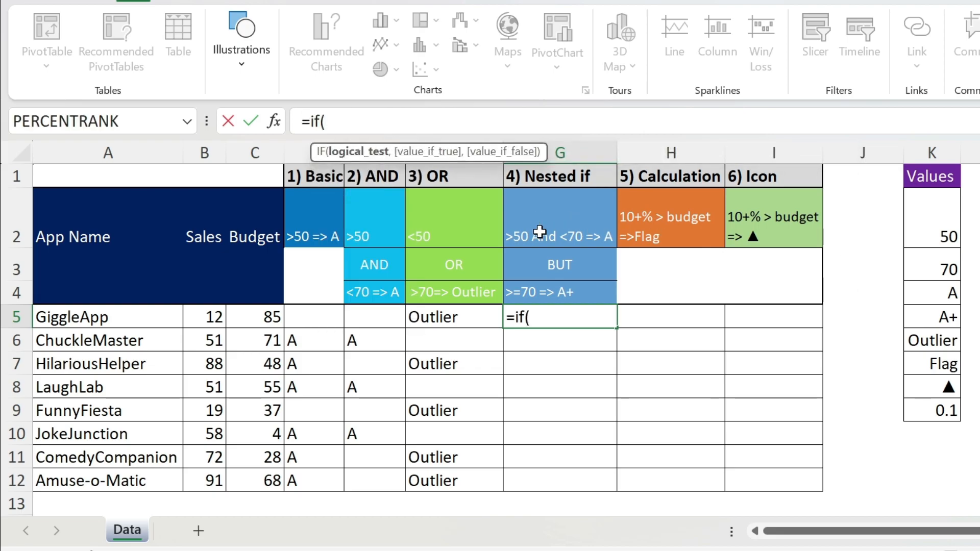
pyautogui.write('and(')
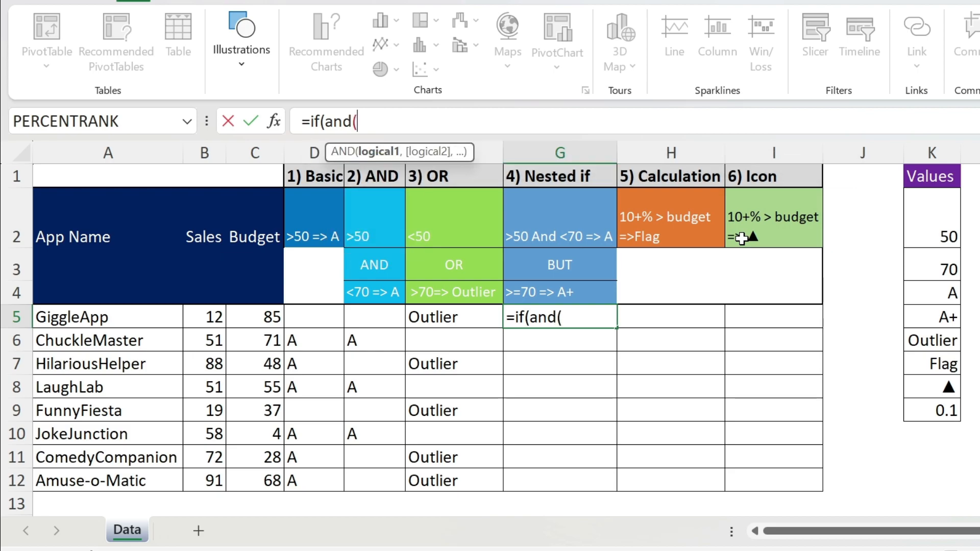
pyautogui.click(204, 317)
pyautogui.write('>')
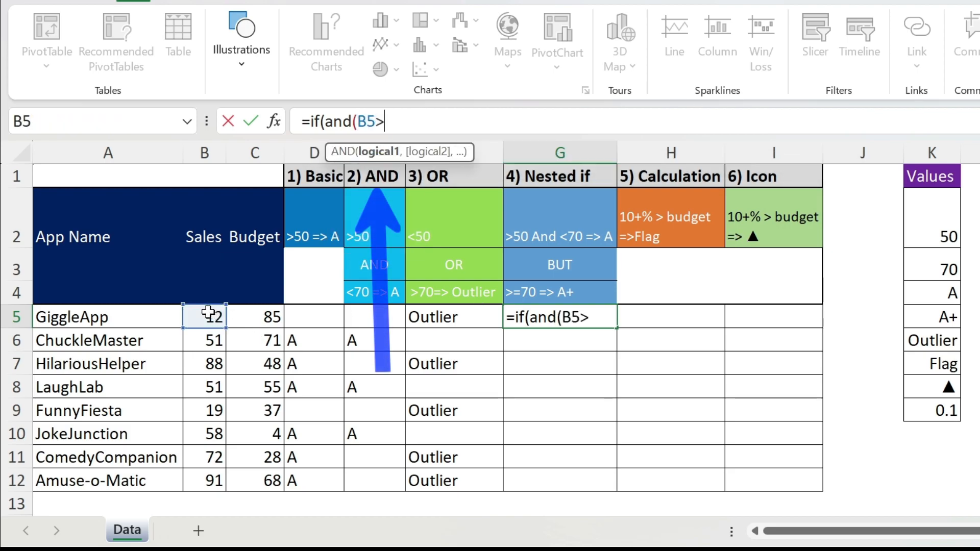
pyautogui.click(933, 223)
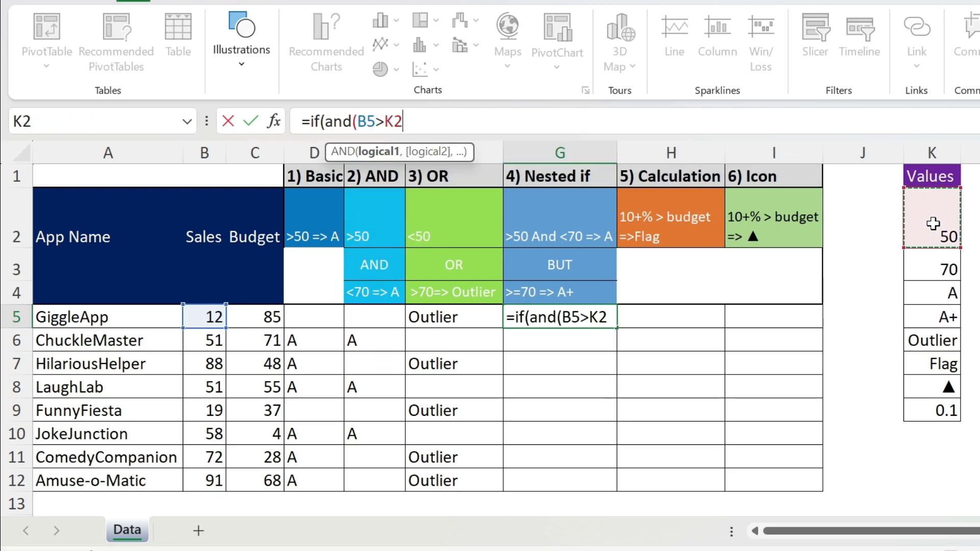
pyautogui.press('F4')
pyautogui.write(',')
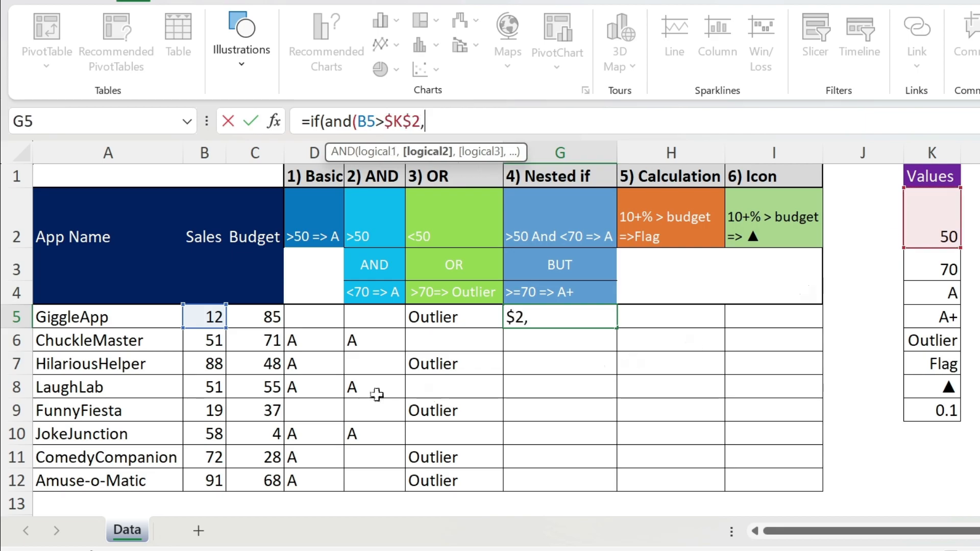
# Add B5<$K$3 as the second condition of G5's AND test and close the AND function.
pyautogui.click(209, 316)
pyautogui.write('<')
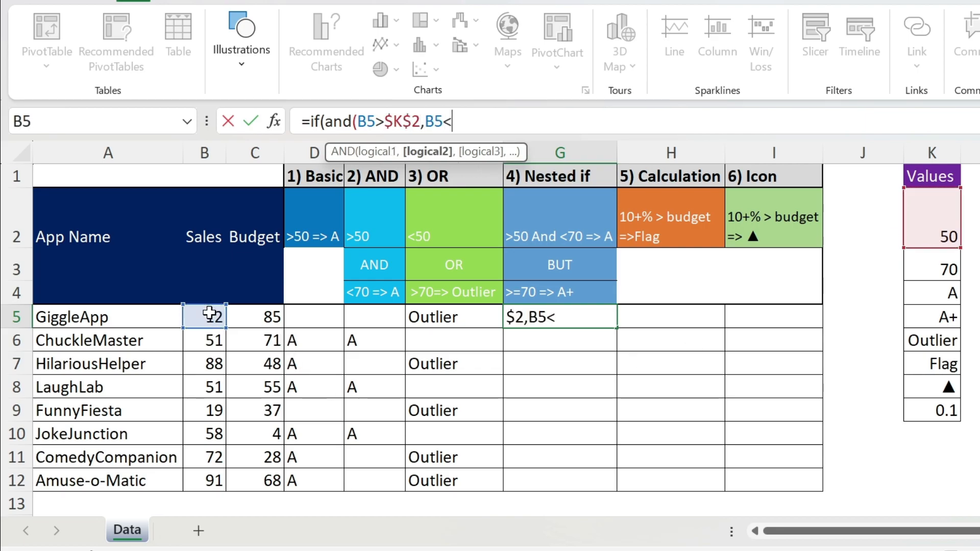
pyautogui.click(940, 271)
pyautogui.press('F4')
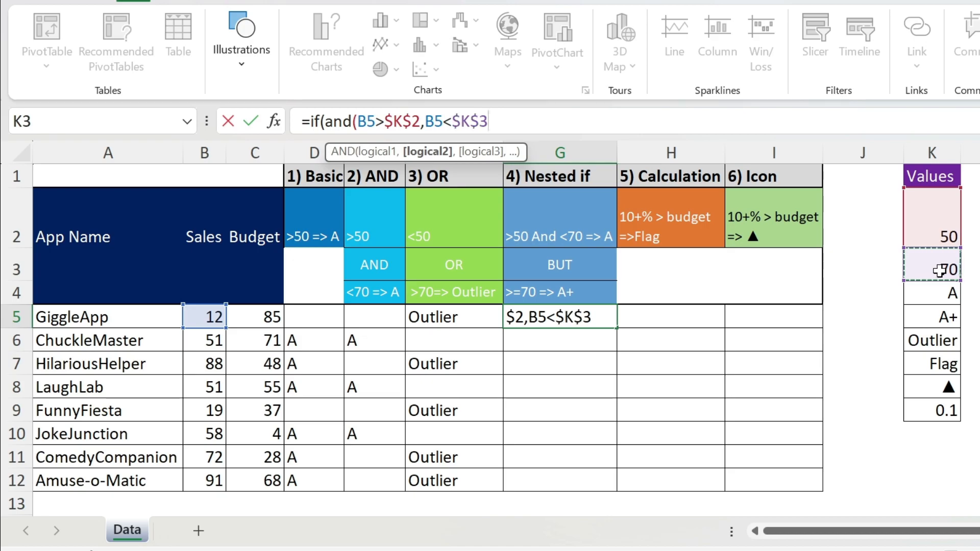
pyautogui.write('),')
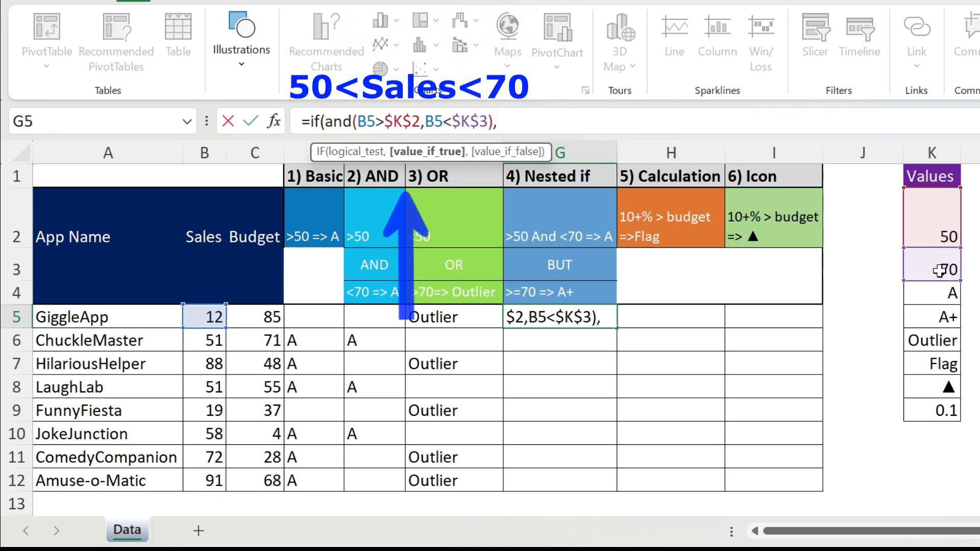
# Set $K$4 as the value if true in G5's outer IF.
pyautogui.click(939, 291)
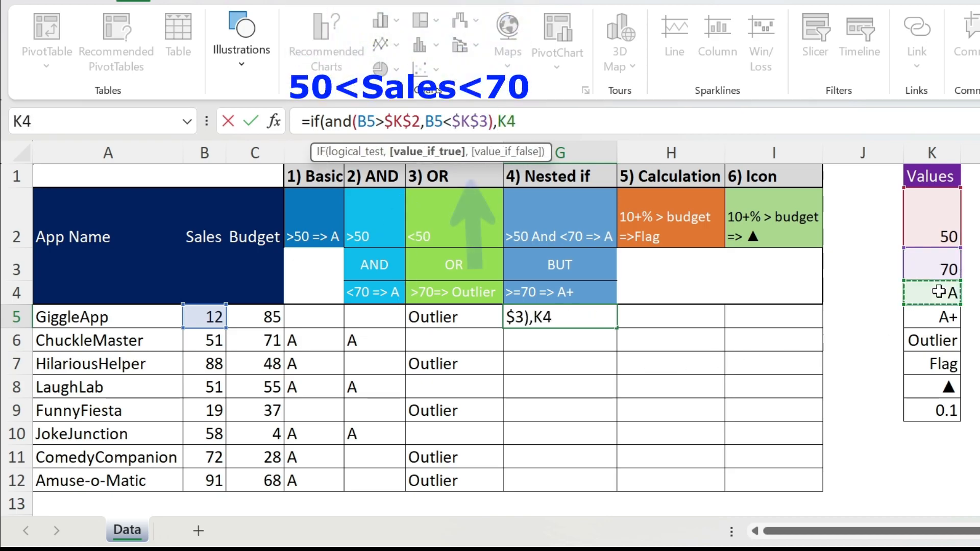
pyautogui.press('F4')
pyautogui.write(',')
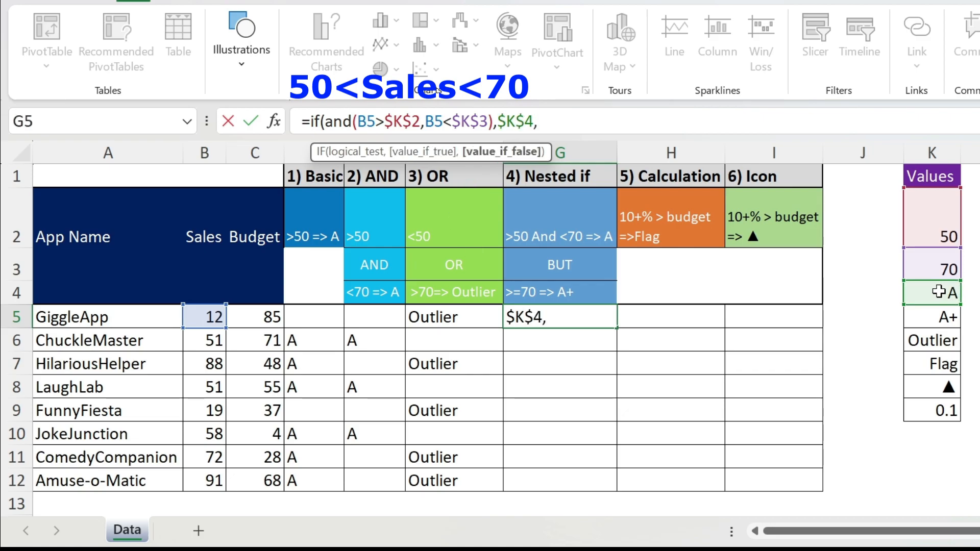
# Nest a second IF as G5's value if false, with B5>=$K$3 as its logical test.
pyautogui.write('if(')
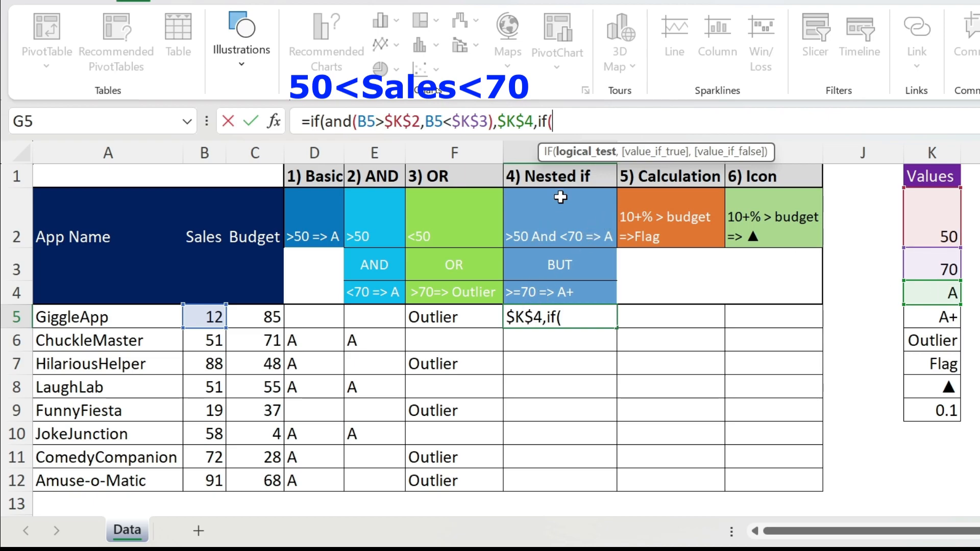
pyautogui.click(199, 315)
pyautogui.write('>')
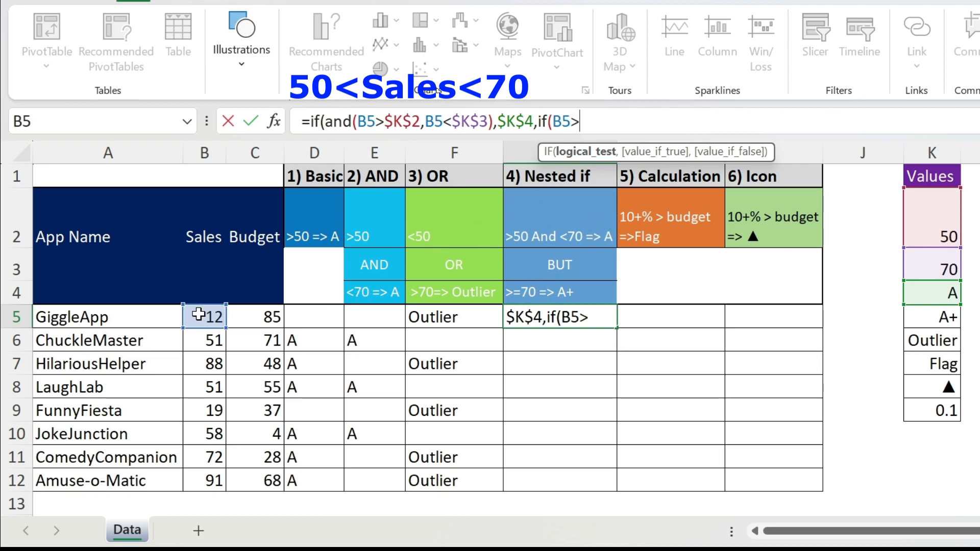
pyautogui.write('=')
pyautogui.click(946, 271)
pyautogui.press('F4')
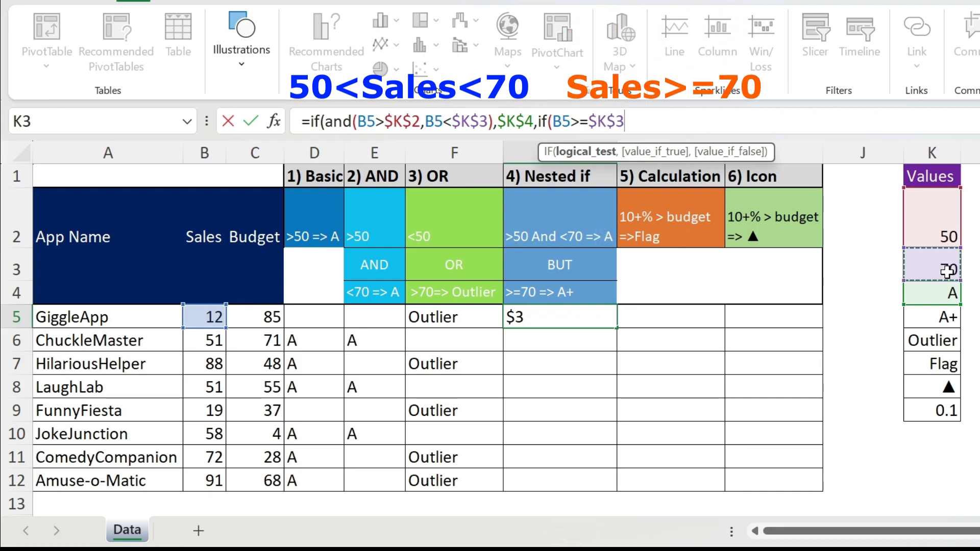
# Give the nested IF $K$5 if true and an empty string if false, and close it.
pyautogui.write(',')
pyautogui.click(946, 317)
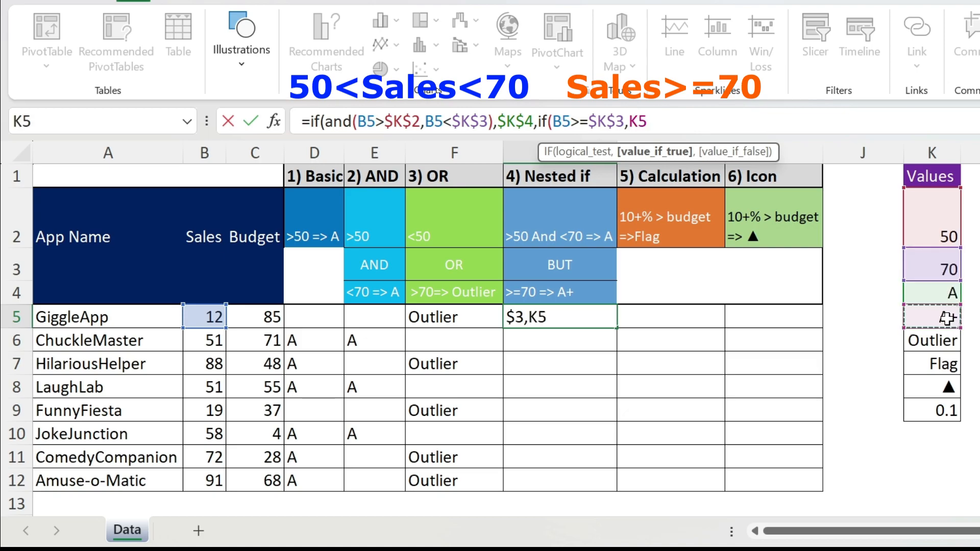
pyautogui.press('F4')
pyautogui.write(',')
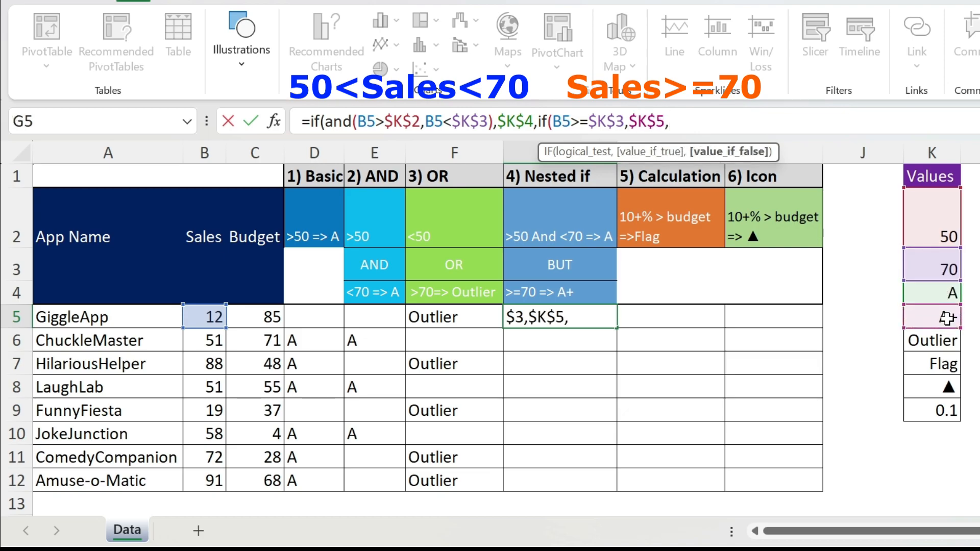
pyautogui.write('"")')
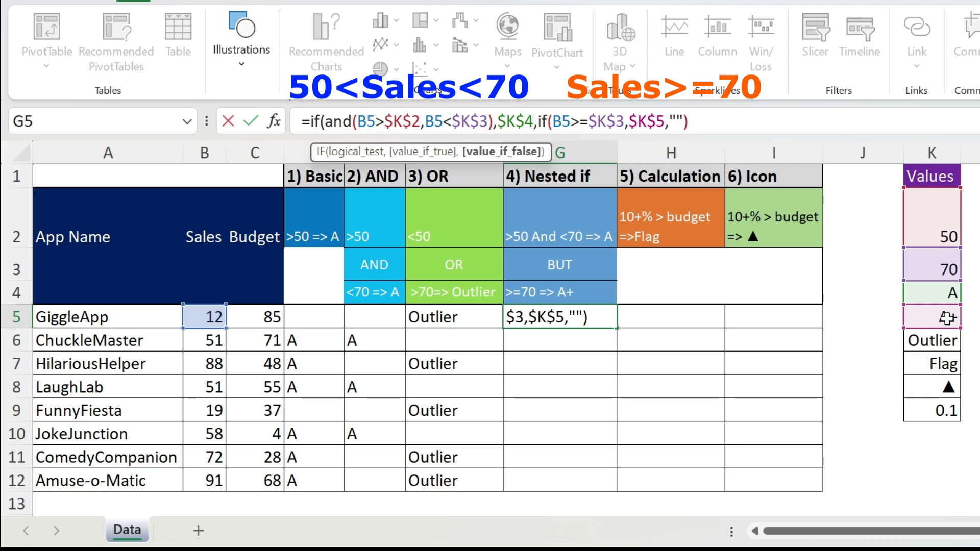
# Close the outer IF in G5, check its matching parentheses, and fill the formula down to G12.
pyautogui.doubleClick(676, 121)
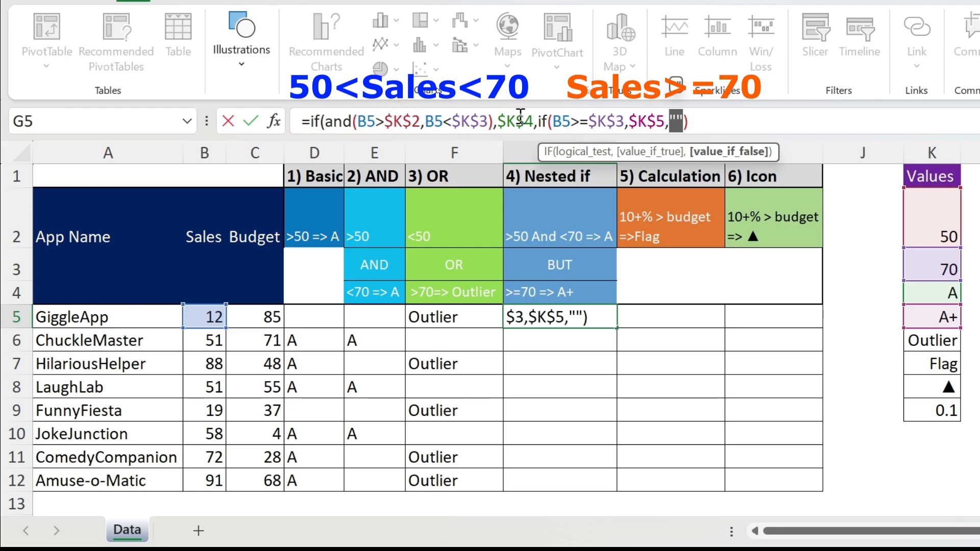
pyautogui.click(691, 121)
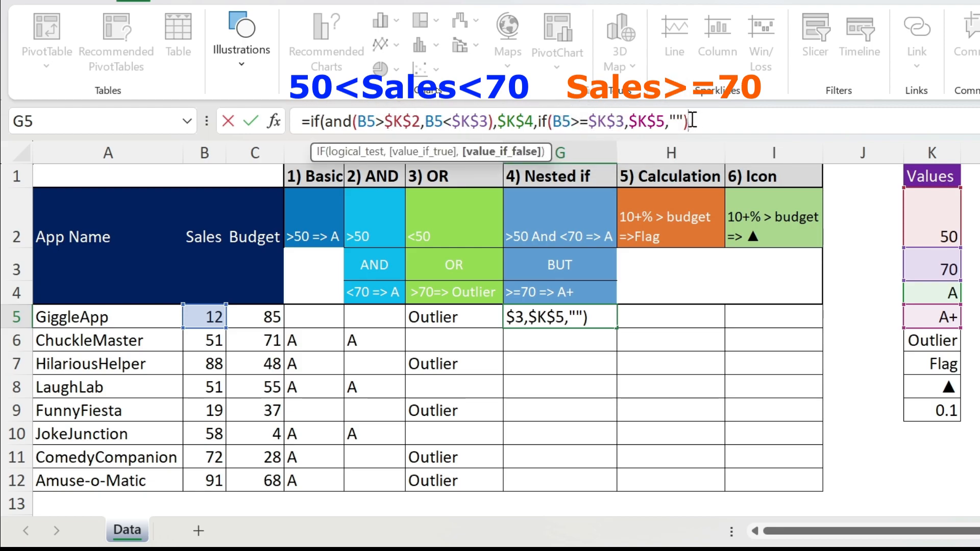
pyautogui.write(')')
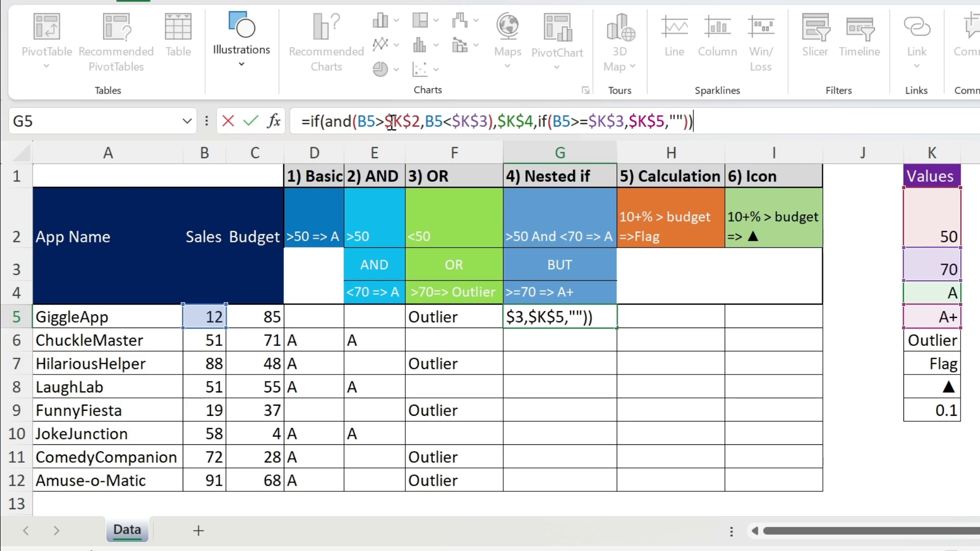
pyautogui.click(322, 122)
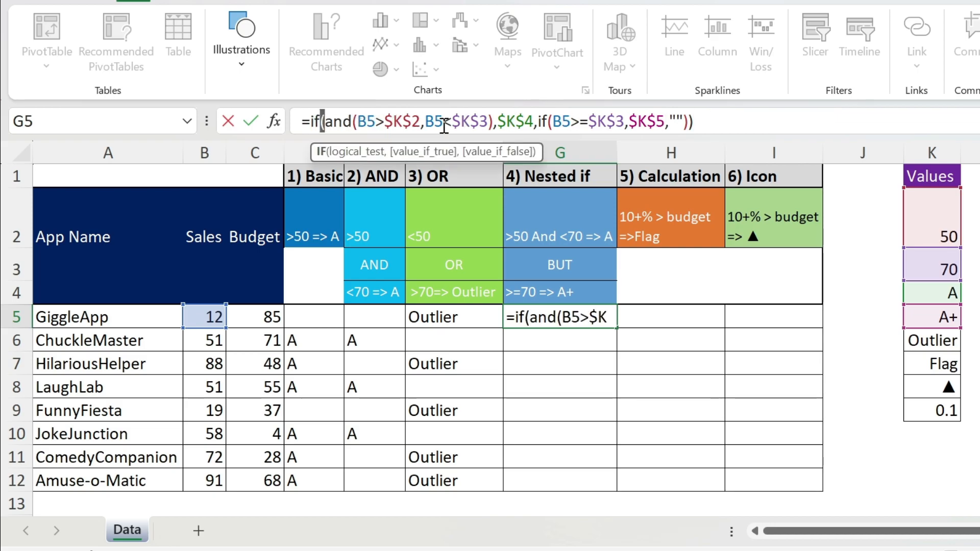
pyautogui.click(684, 123)
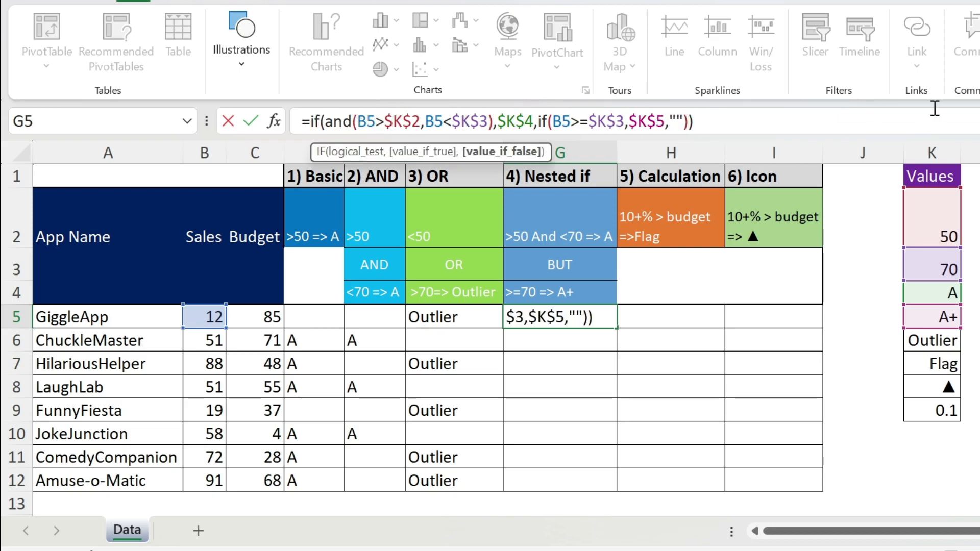
pyautogui.press('Left')
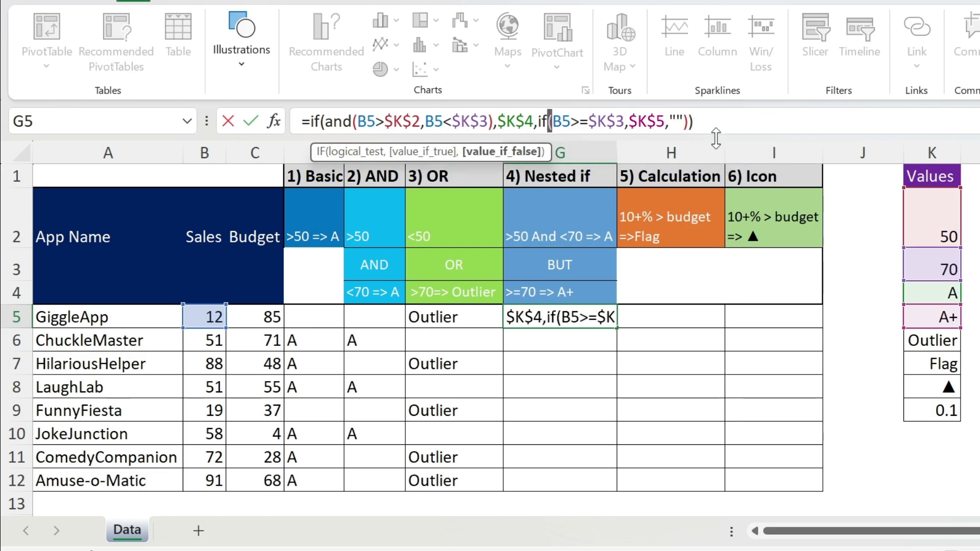
pyautogui.press('Return')
pyautogui.press('Up')
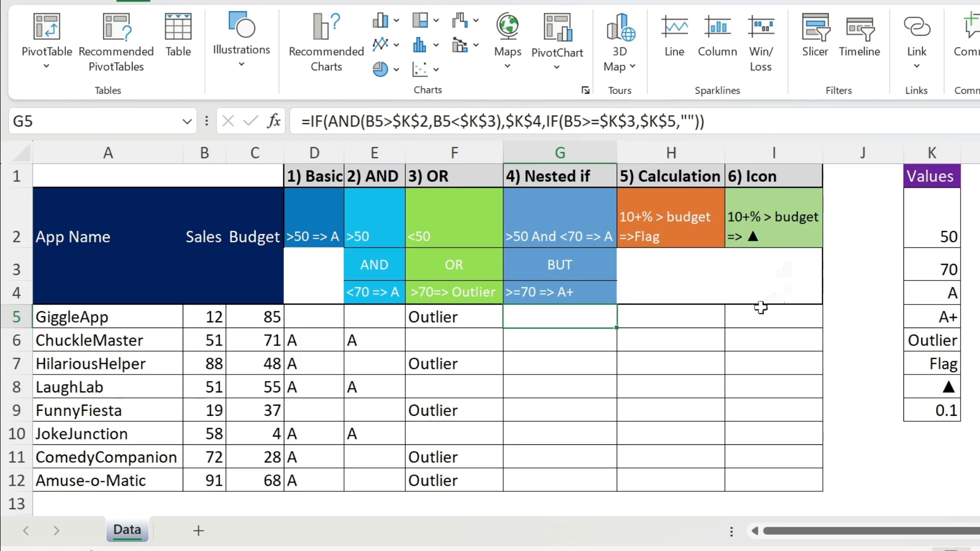
pyautogui.doubleClick(616, 327)
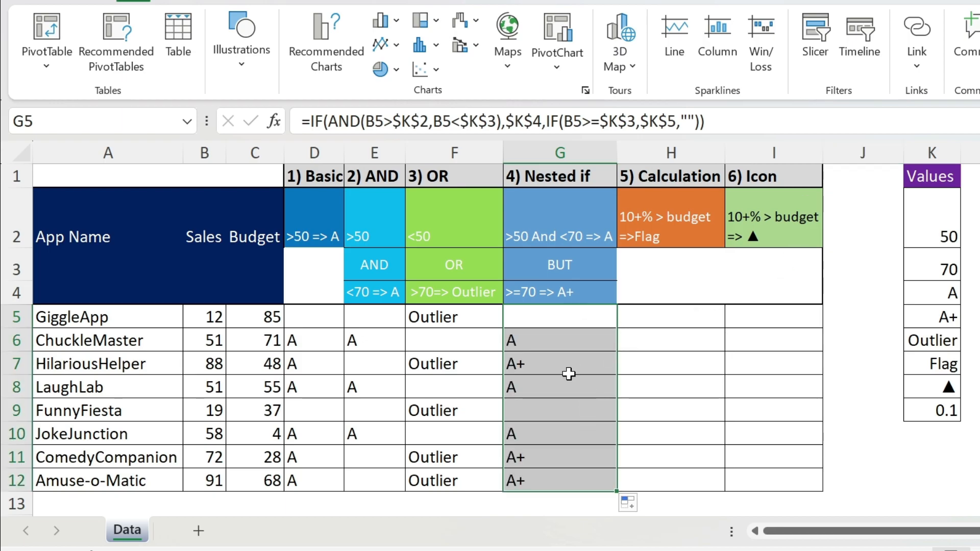
# Evaluate G7's formula step by step through its AND condition, the outer IF's logical test.
pyautogui.click(564, 368)
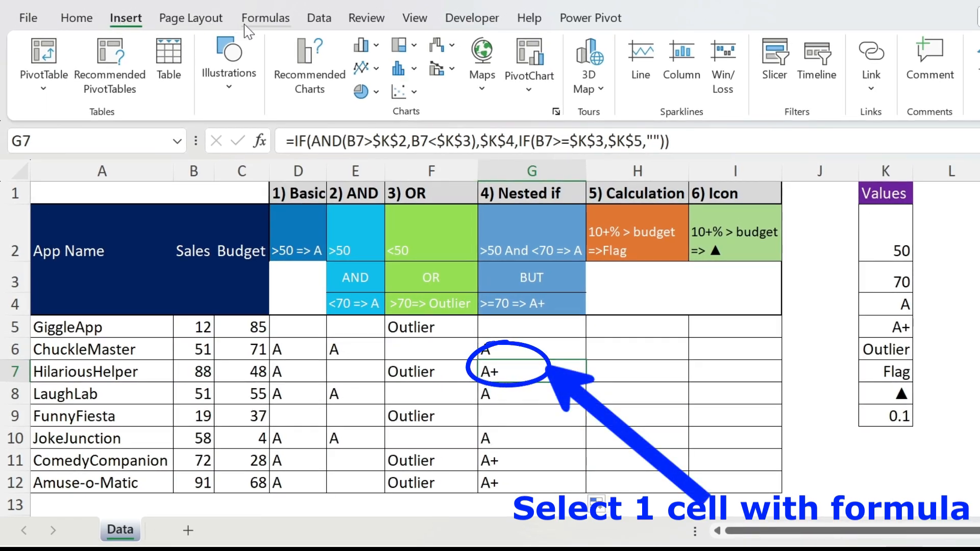
pyautogui.click(265, 18)
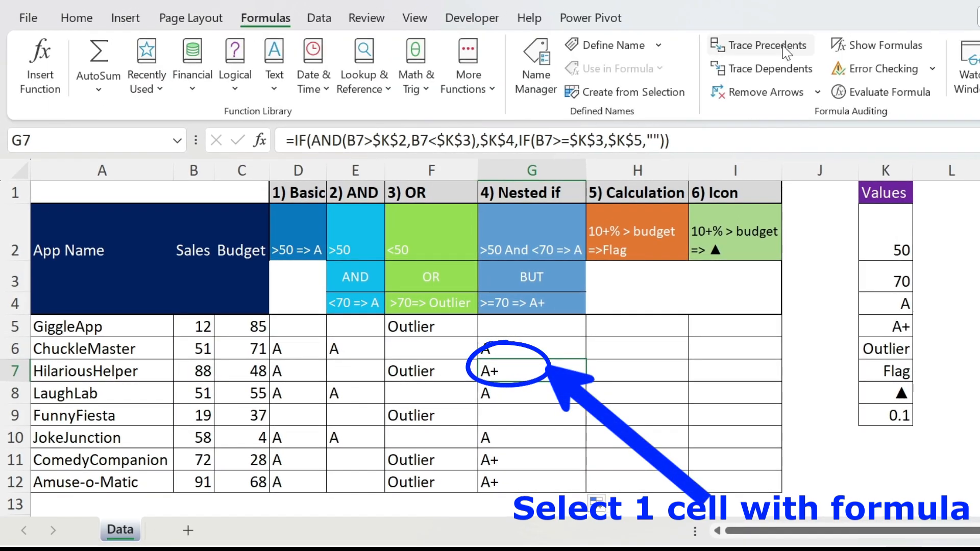
pyautogui.click(889, 92)
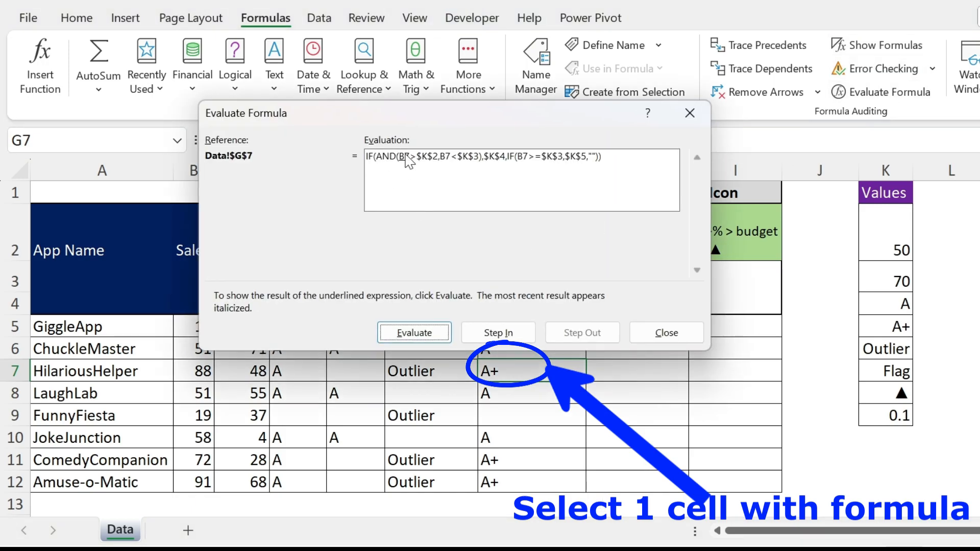
pyautogui.click(414, 334)
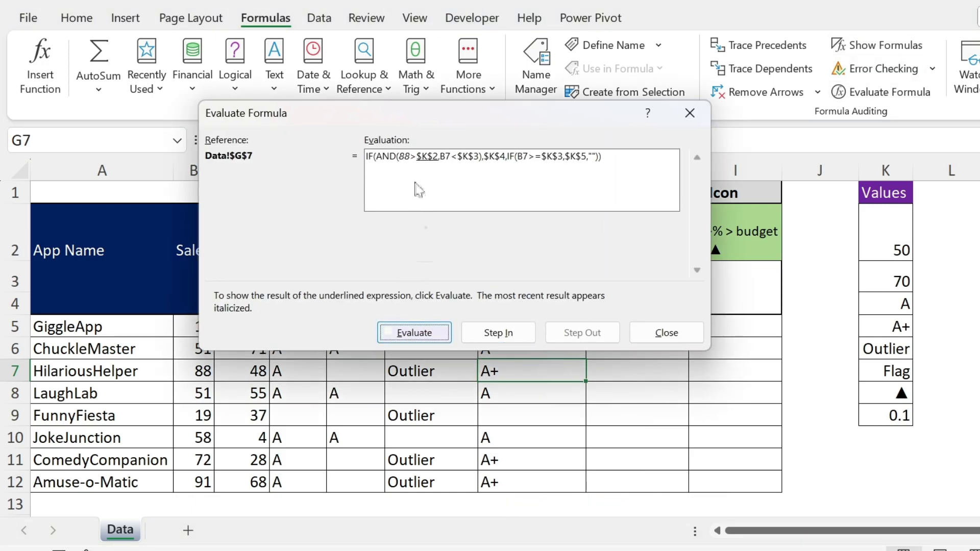
pyautogui.click(407, 331)
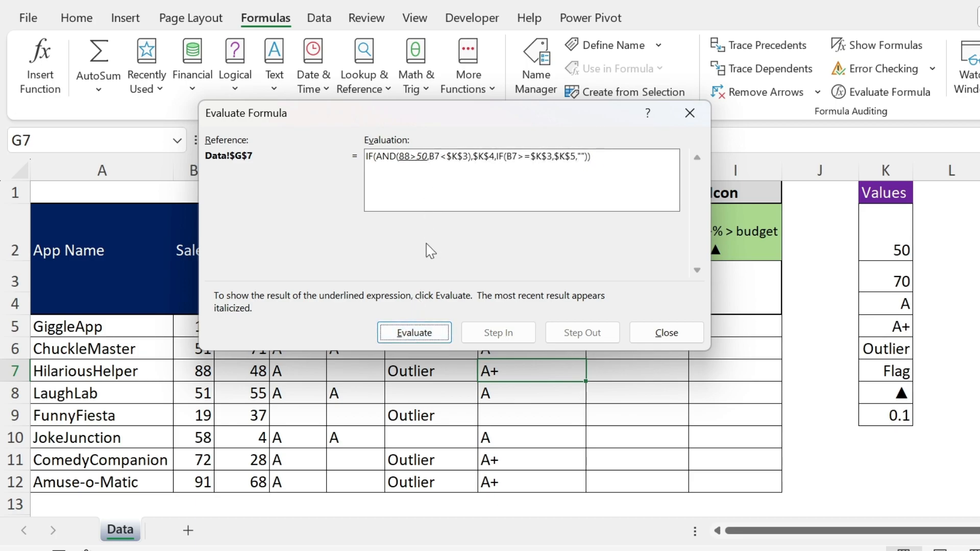
pyautogui.click(415, 334)
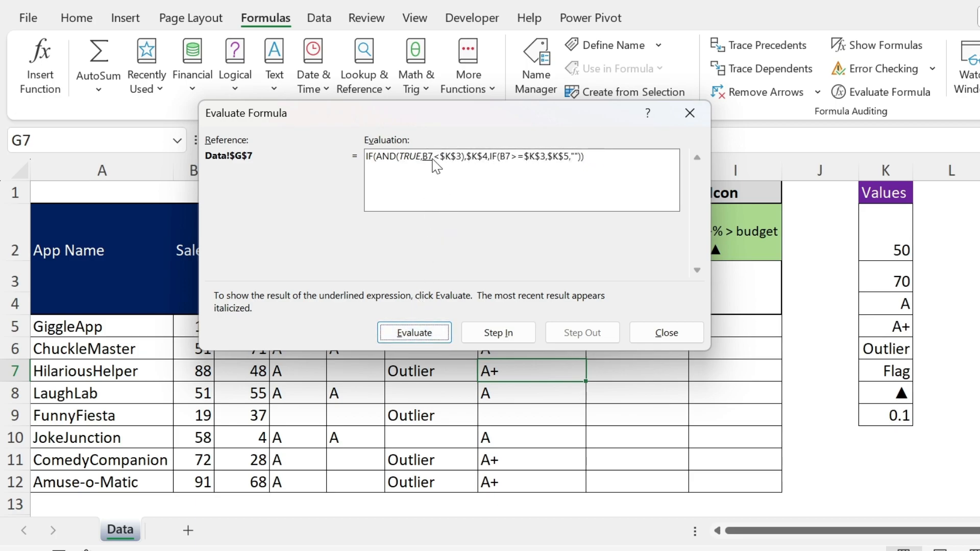
pyautogui.click(415, 332)
pyautogui.click(422, 329)
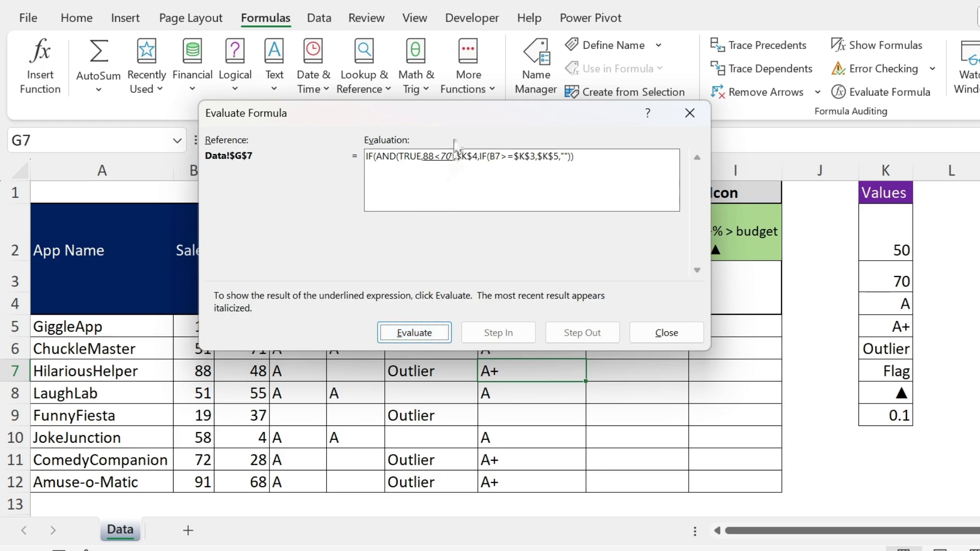
pyautogui.click(415, 333)
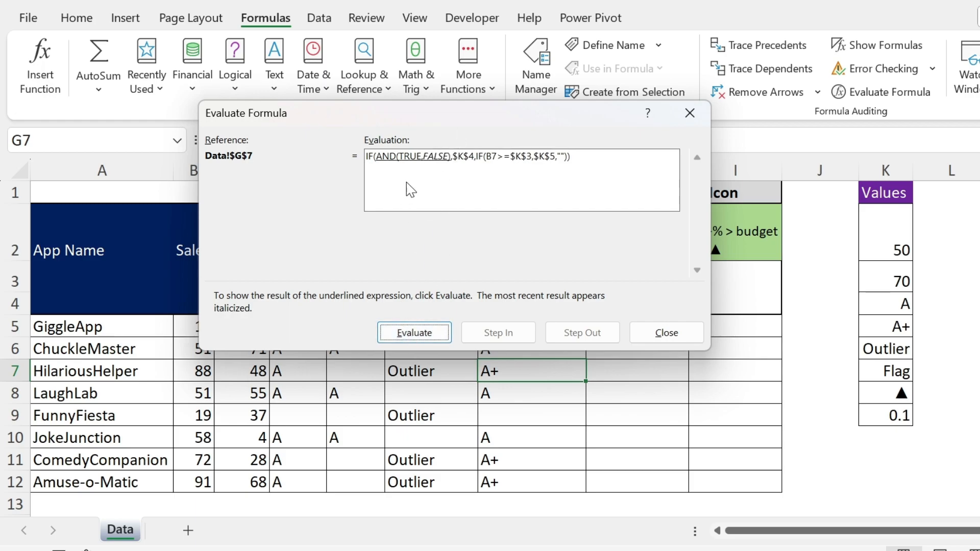
pyautogui.click(421, 332)
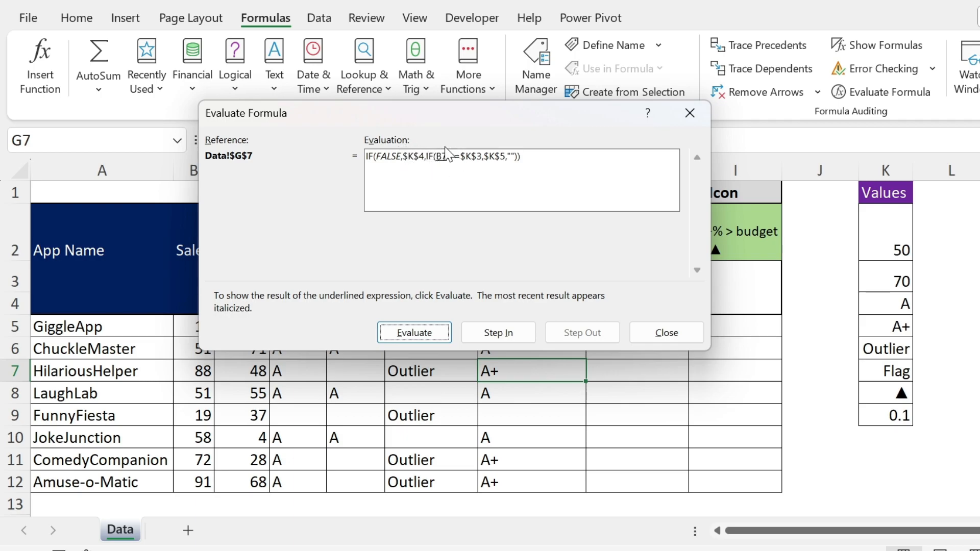
# Evaluate the nested IF in G7's formula through to the final result, and close the evaluation.
pyautogui.click(414, 333)
pyautogui.click(415, 333)
pyautogui.click(414, 335)
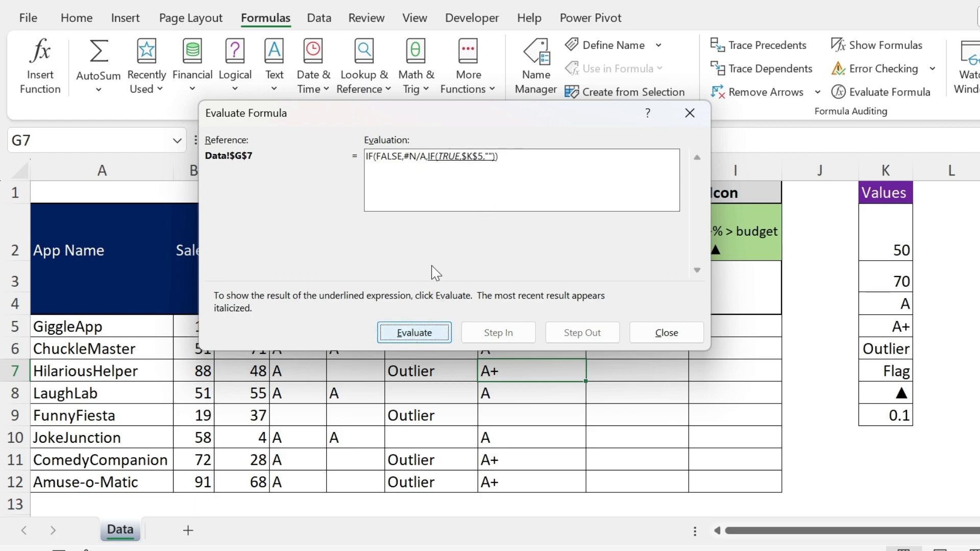
pyautogui.click(414, 332)
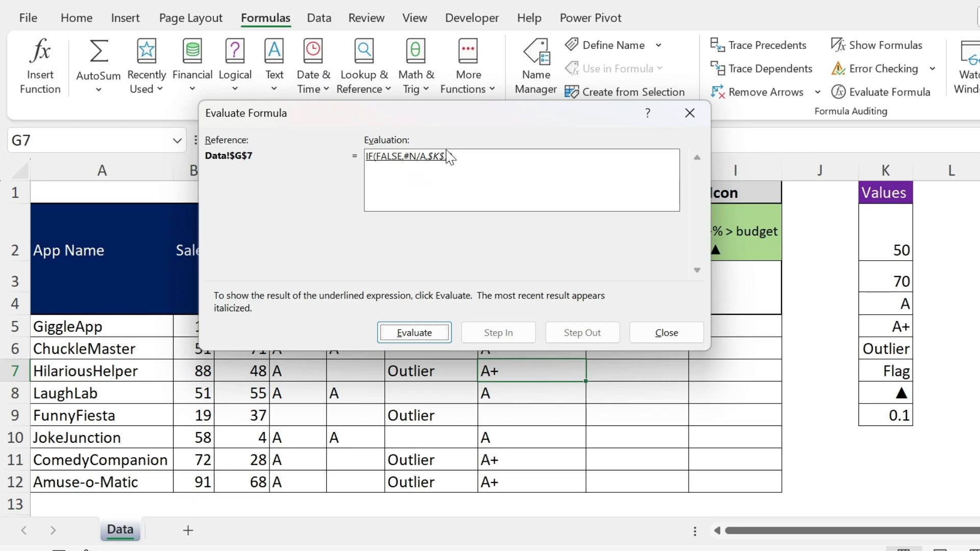
pyautogui.click(421, 332)
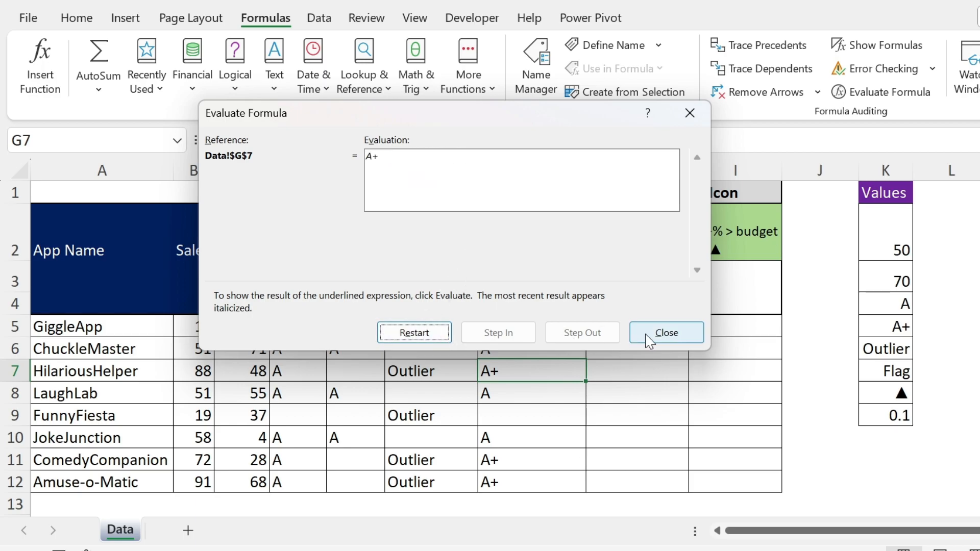
pyautogui.click(659, 339)
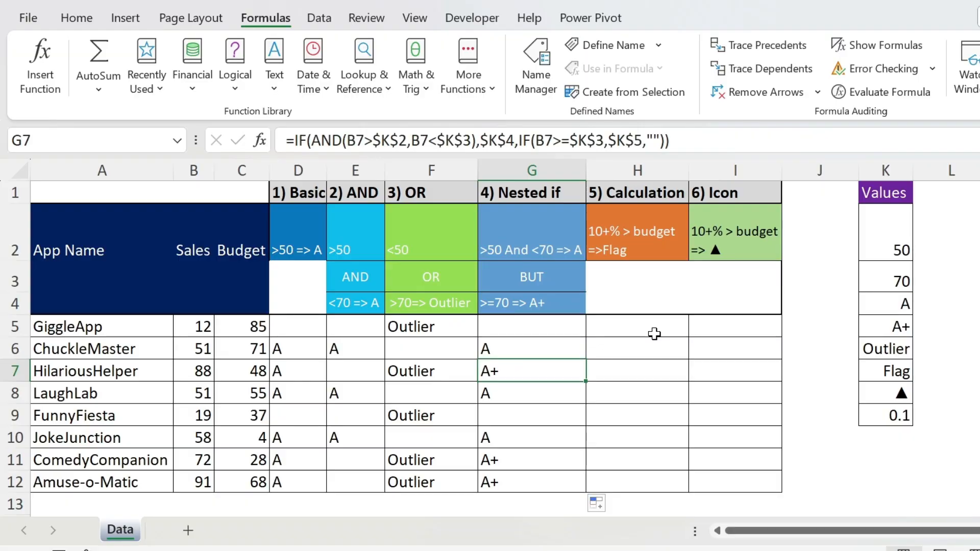
# Enter the formula =B5/C5 in H5 to divide GiggleApp's sales by its budget.
pyautogui.click(654, 334)
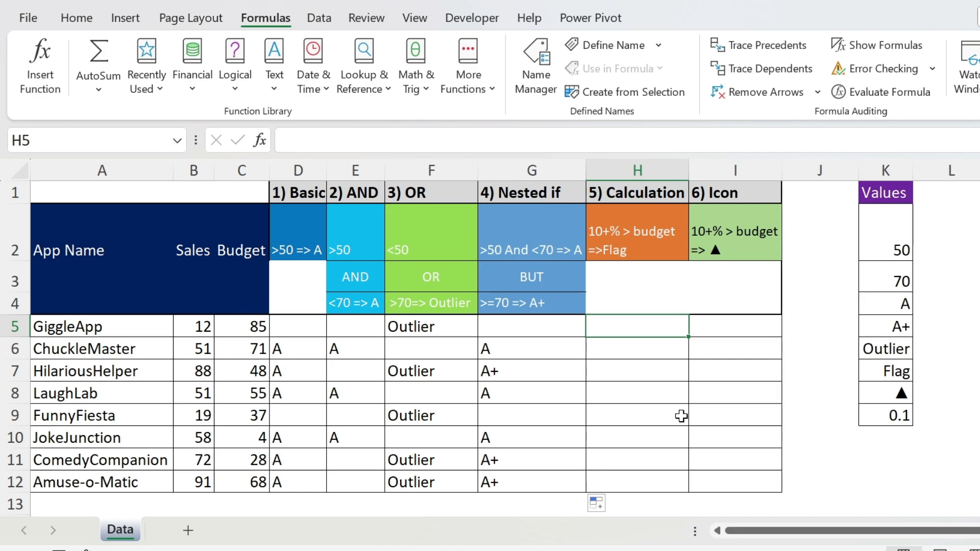
pyautogui.write('=')
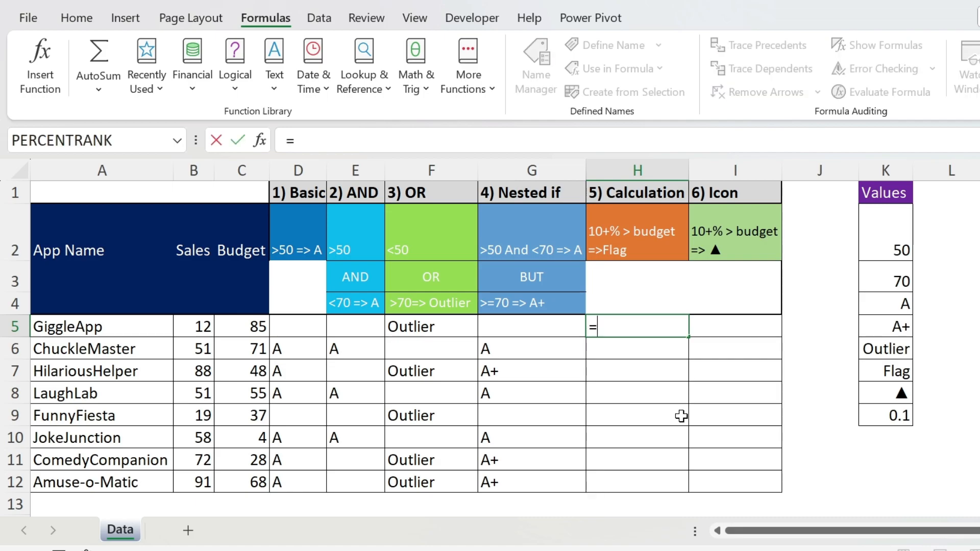
pyautogui.click(207, 326)
pyautogui.write('/')
pyautogui.click(242, 327)
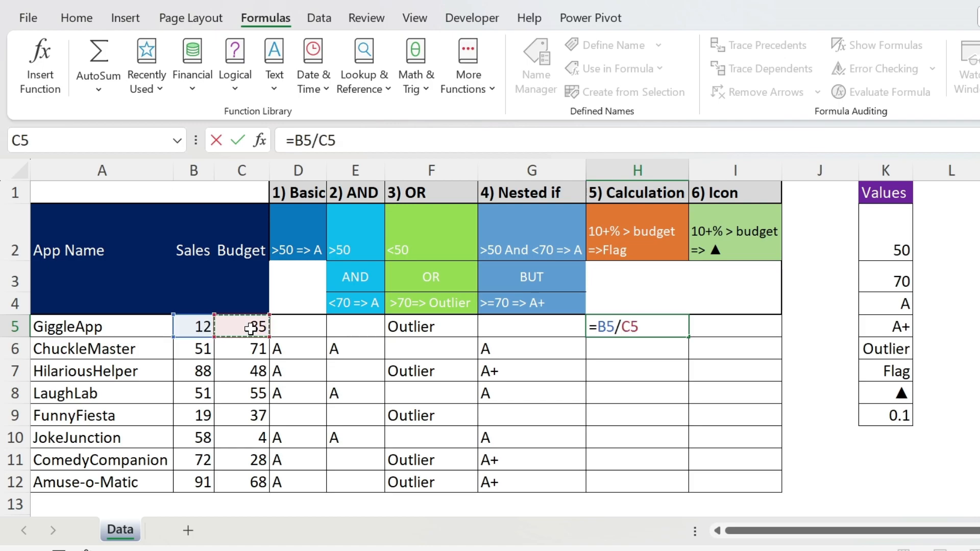
pyautogui.press('Return')
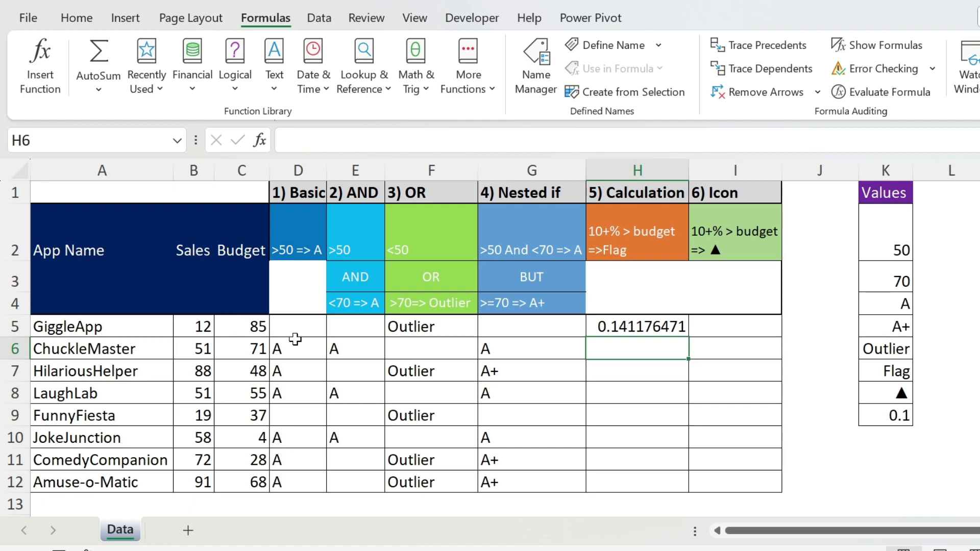
# Subtract 1 from the ratio in H5, making the formula =B5/C5-1.
pyautogui.click(618, 324)
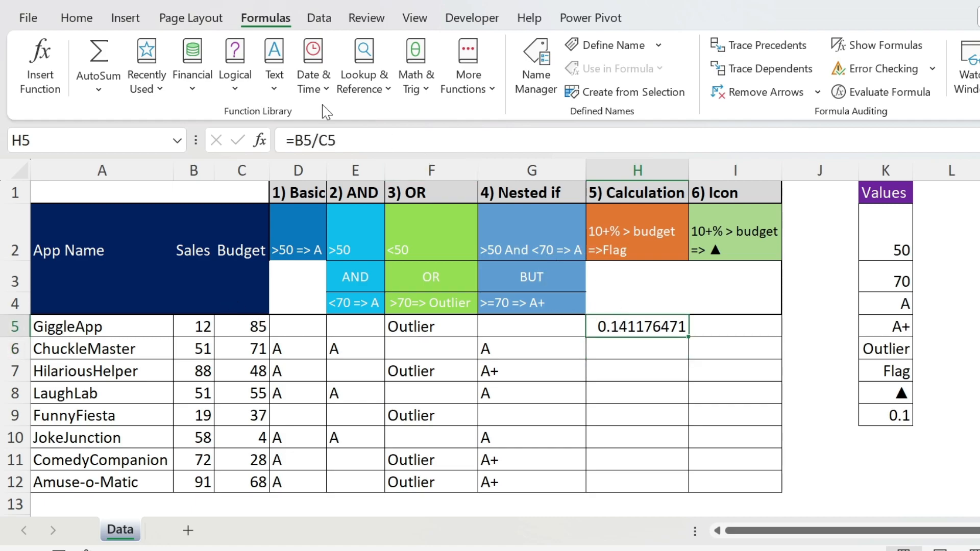
pyautogui.click(369, 140)
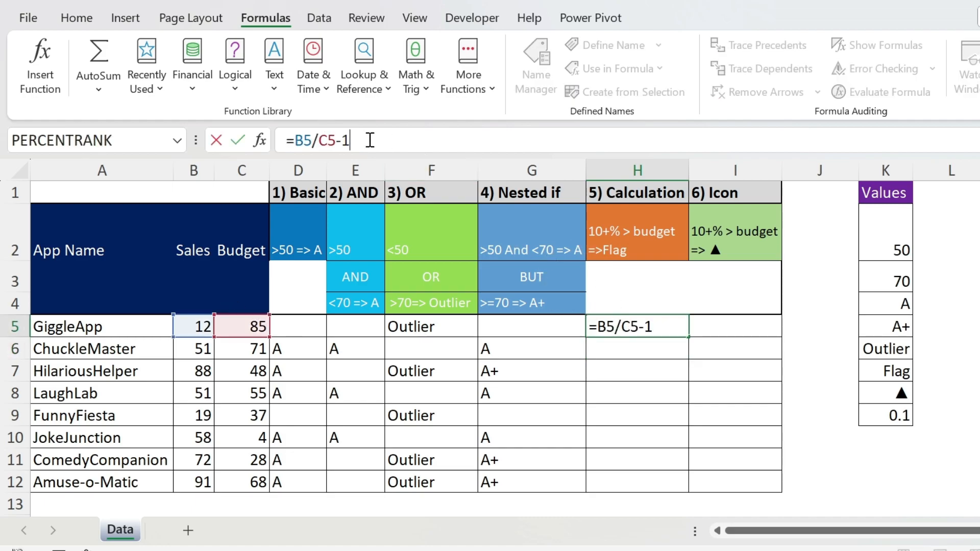
pyautogui.write('-1')
pyautogui.press('Return')
pyautogui.press('Up')
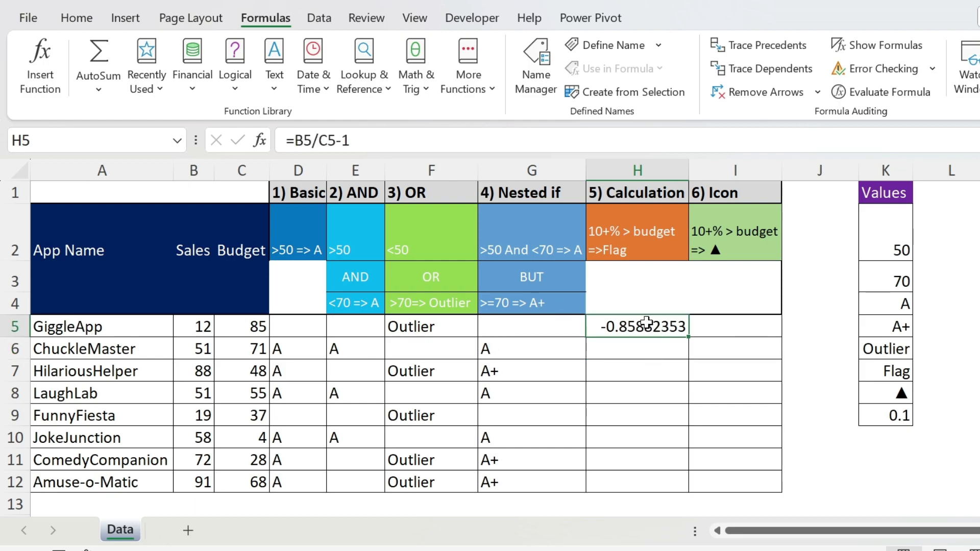
# Wrap H5's calculation in an IF with B5/C5-1>$K$9 as its logical test.
pyautogui.click(291, 140)
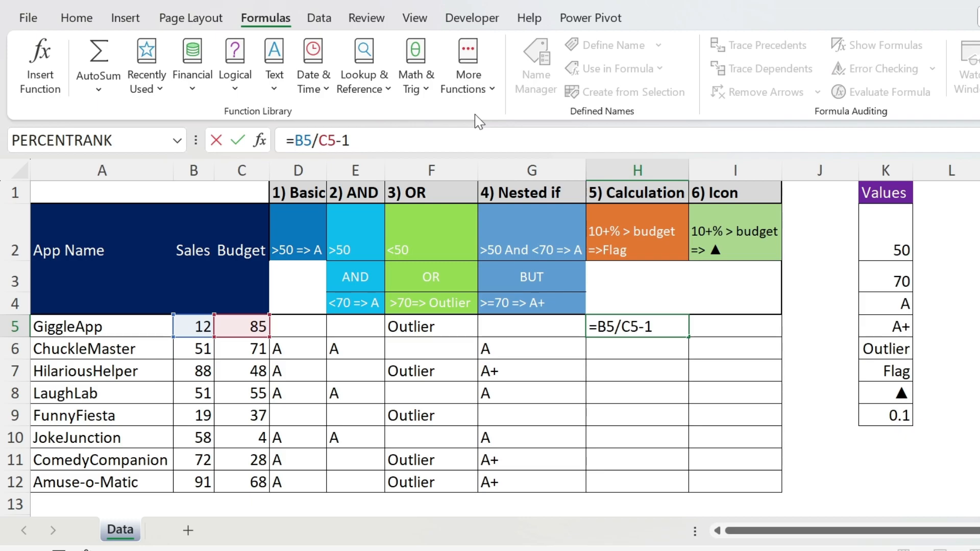
pyautogui.write('if(')
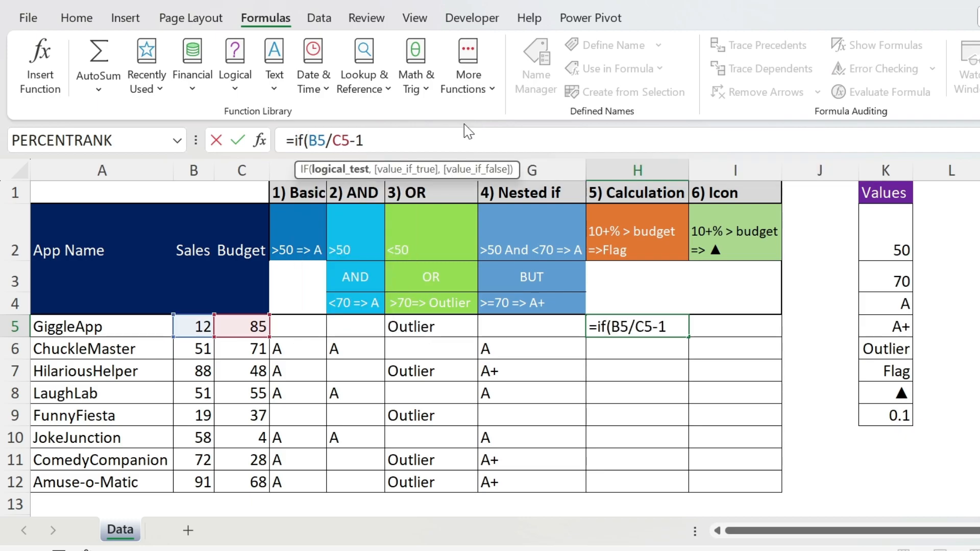
pyautogui.write('>')
pyautogui.click(885, 416)
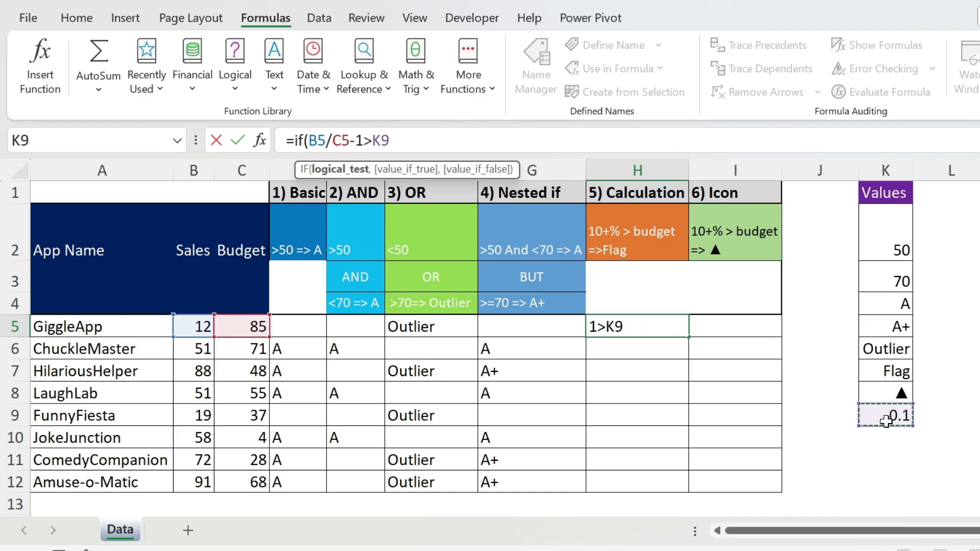
pyautogui.press('F4')
pyautogui.write(',')
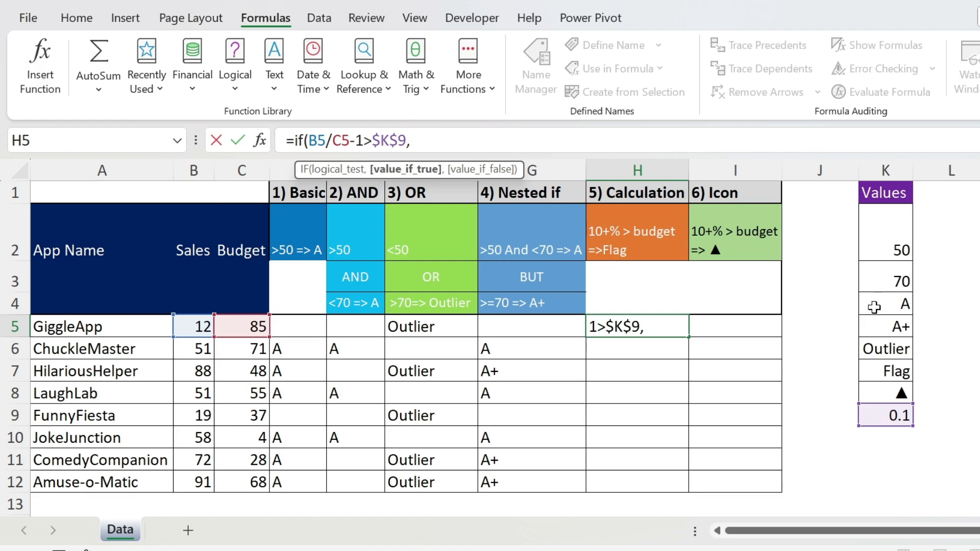
# Give H5's IF $K$7 if true and an empty string if false, and complete the formula.
pyautogui.click(888, 371)
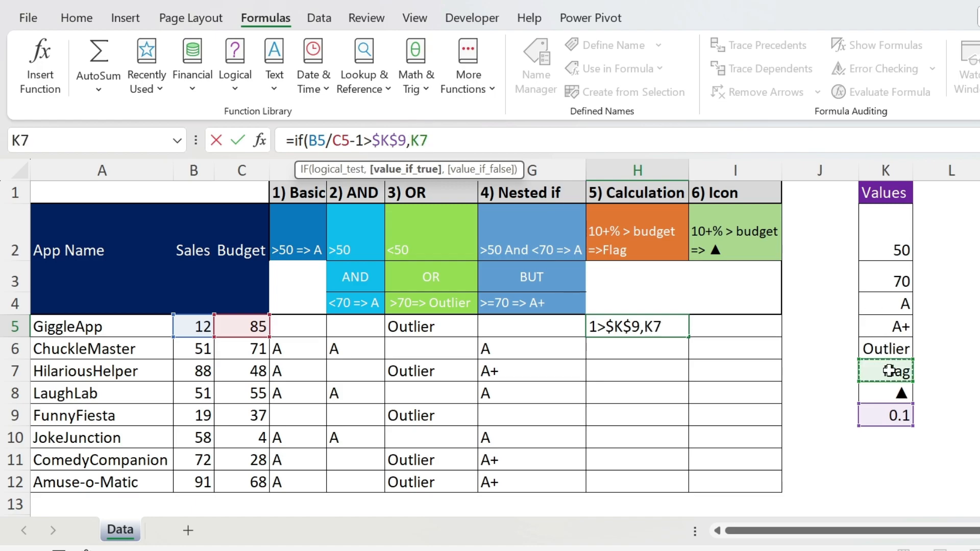
pyautogui.press('F4')
pyautogui.write(',')
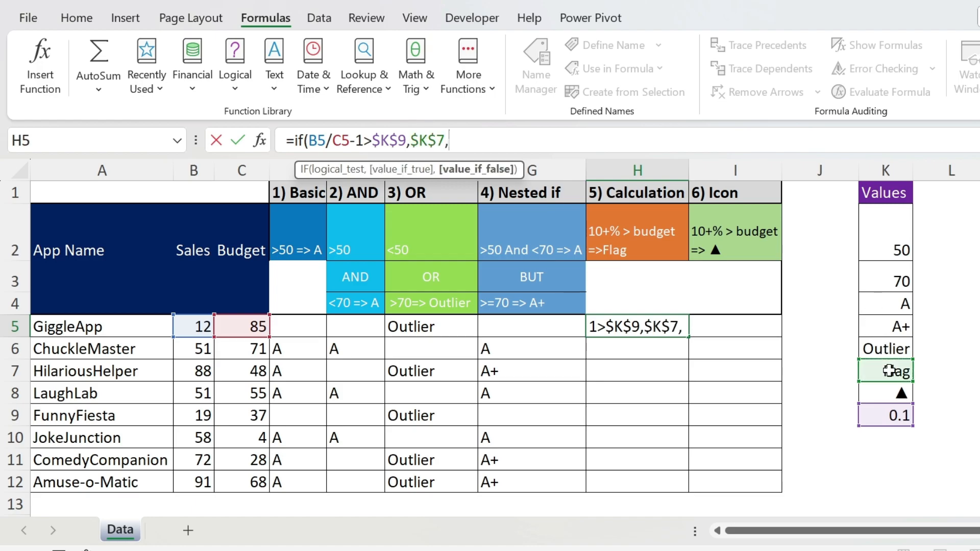
pyautogui.write('"")')
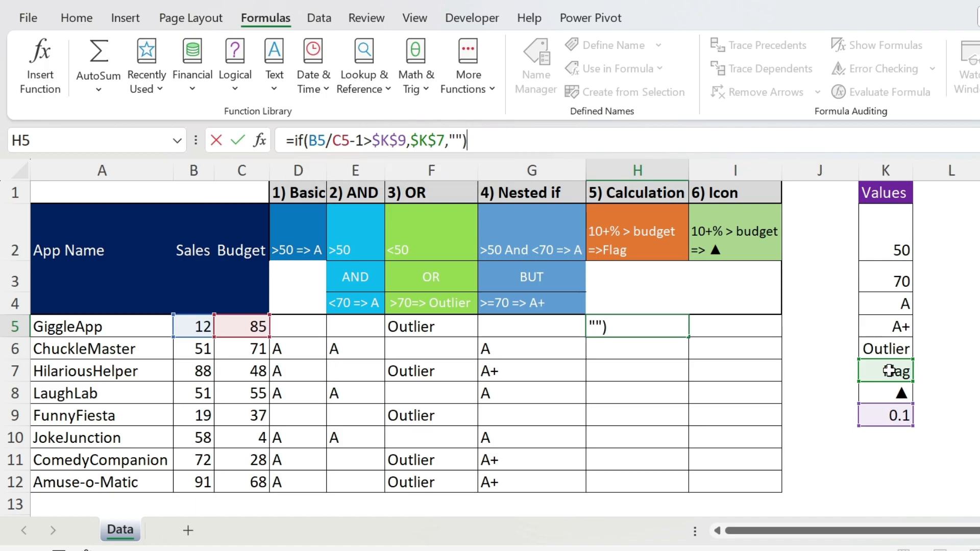
pyautogui.press('Return')
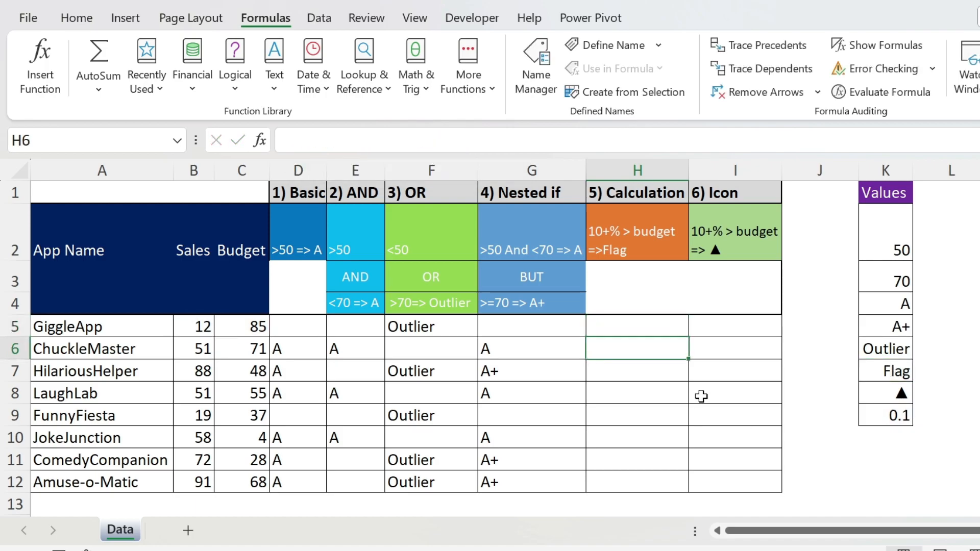
# Fill H5's formula down to H12 and check HilariousHelper's sales and budget against its calculation result.
pyautogui.click(678, 331)
pyautogui.doubleClick(689, 338)
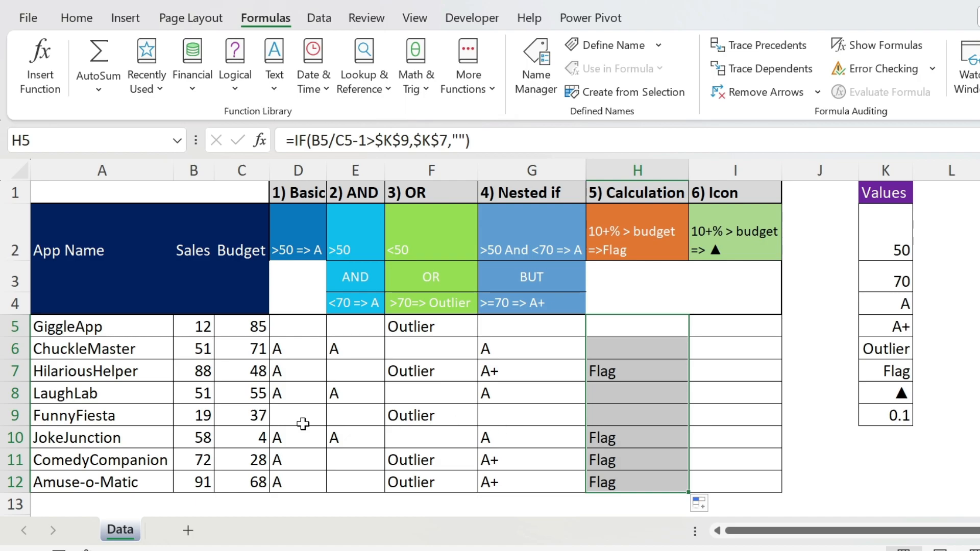
pyautogui.click(209, 364)
pyautogui.moveTo(209, 364); pyautogui.dragTo(256, 368)
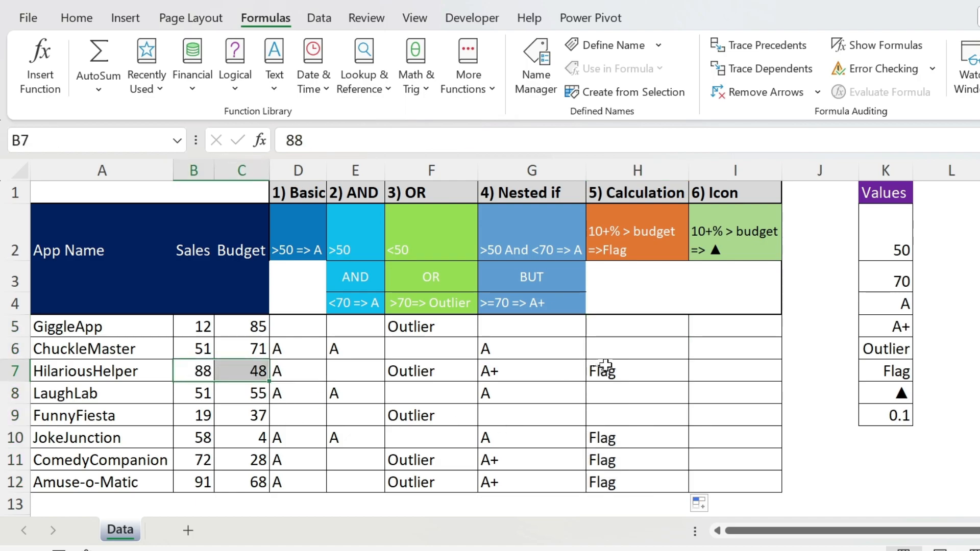
pyautogui.click(605, 371)
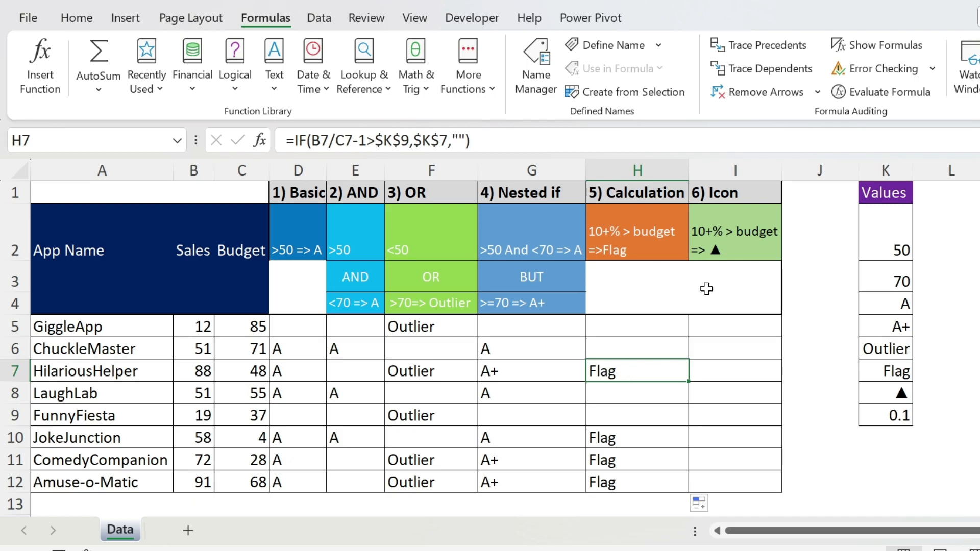
# Copy the text of H5's formula into I5, keeping its cell references the same.
pyautogui.click(641, 334)
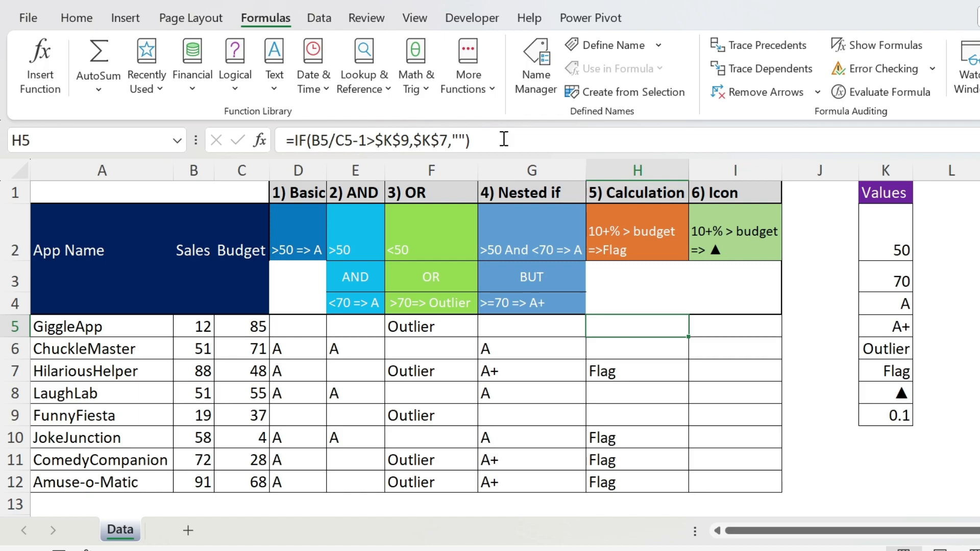
pyautogui.moveTo(503, 138); pyautogui.dragTo(229, 138)
pyautogui.hotkey('ctrl', 'c')
pyautogui.press('Escape')
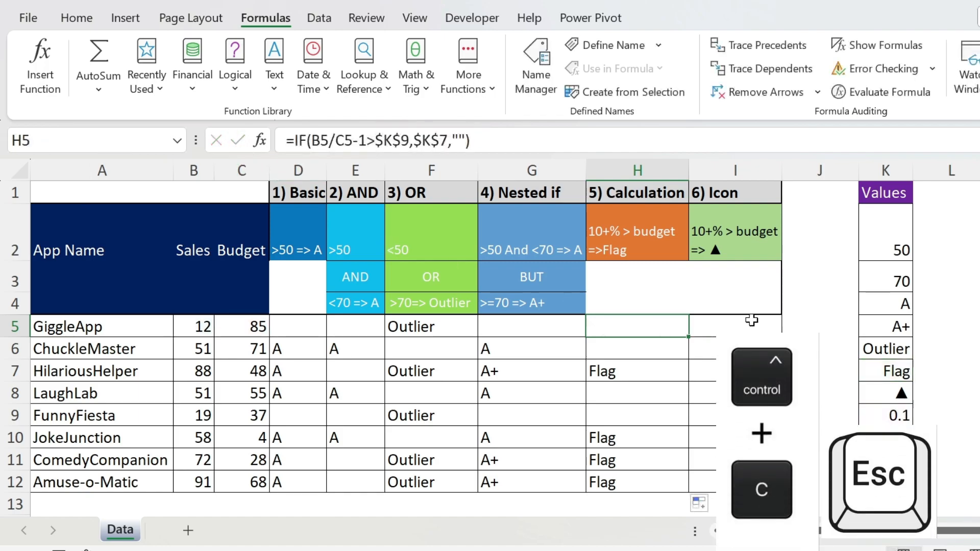
pyautogui.click(743, 321)
pyautogui.click(687, 146)
pyautogui.hotkey('ctrl', 'v')
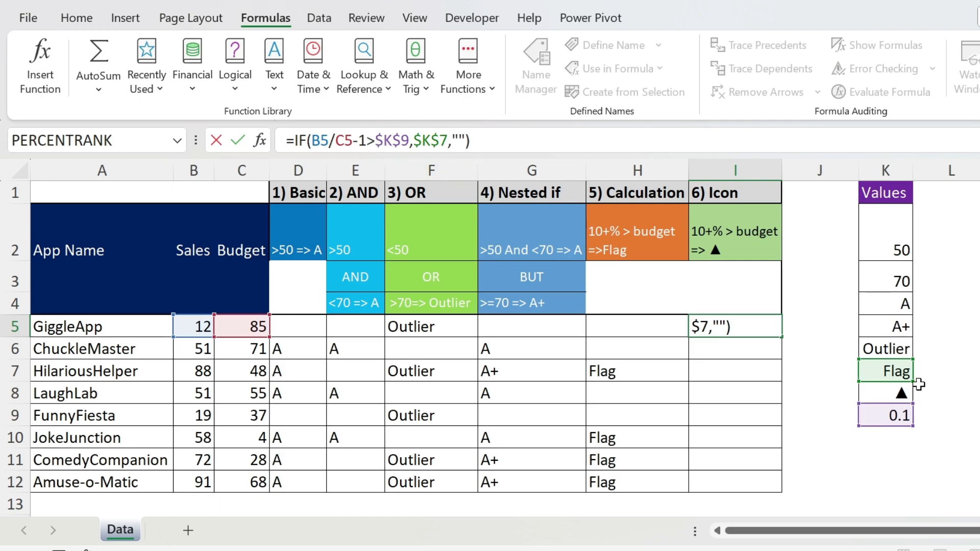
# Change the value-if-true reference in I5's formula to $K$8 and fill the formula down to I12.
pyautogui.moveTo(889, 383); pyautogui.dragTo(890, 406)
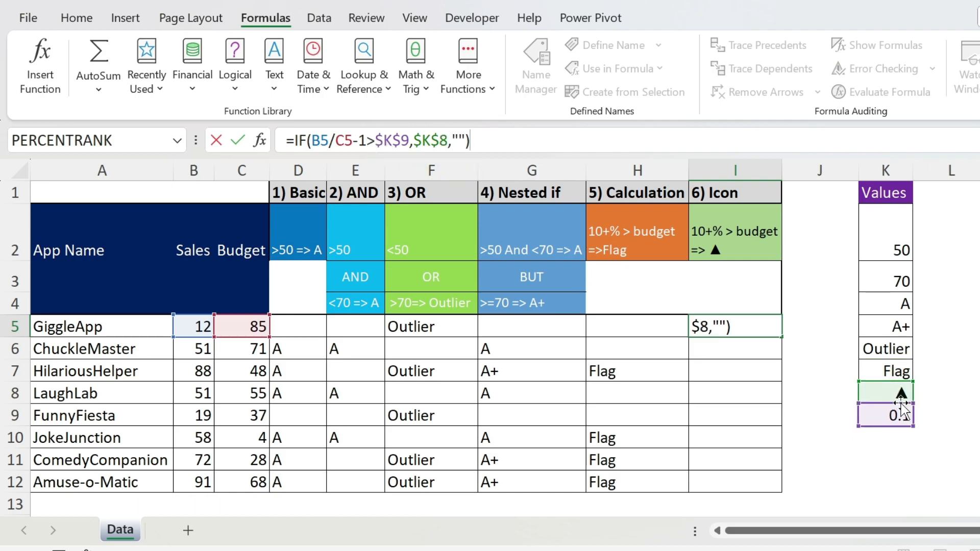
pyautogui.press('Return')
pyautogui.press('Up')
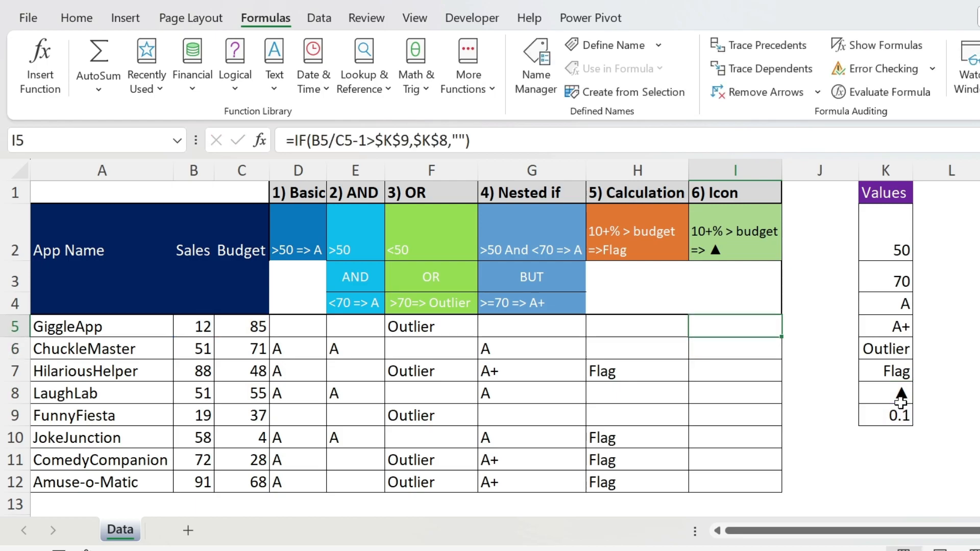
pyautogui.doubleClick(784, 336)
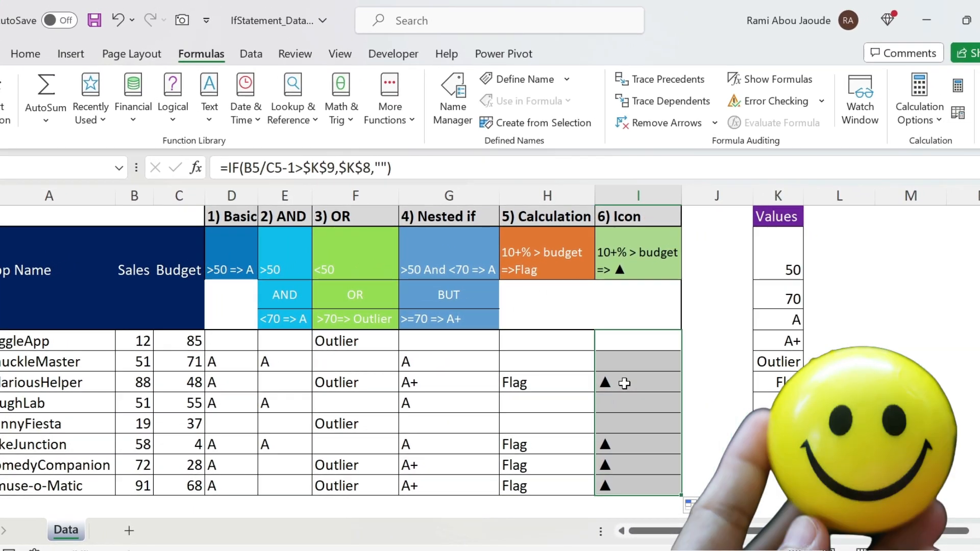
# Examine the Arial geometric shape symbols available for insertion, and leave the cell without inserting one.
pyautogui.click(70, 53)
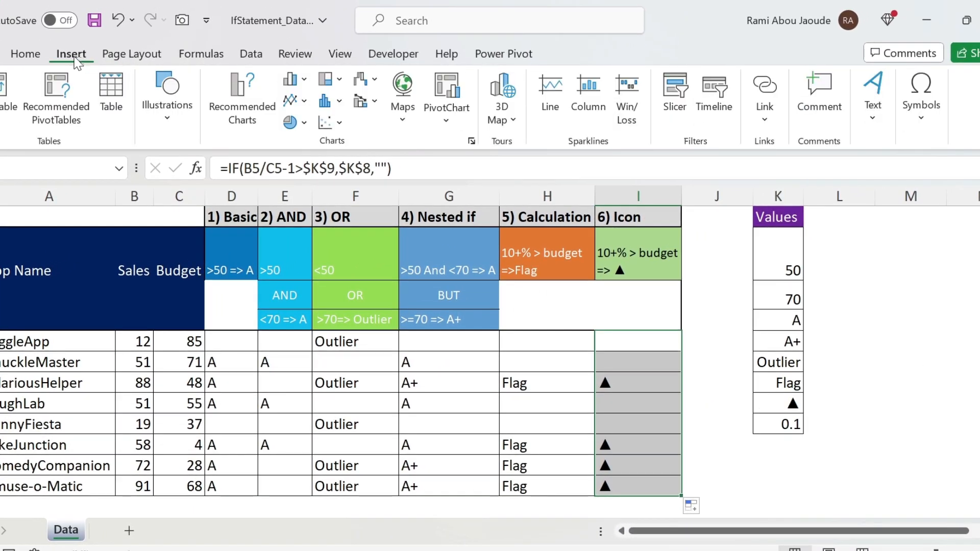
pyautogui.click(921, 97)
pyautogui.click(956, 172)
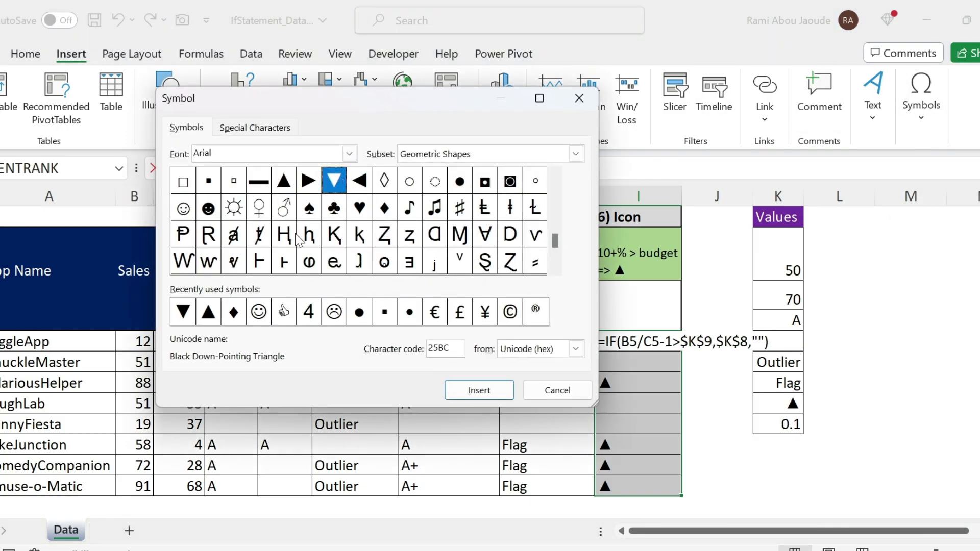
pyautogui.click(546, 385)
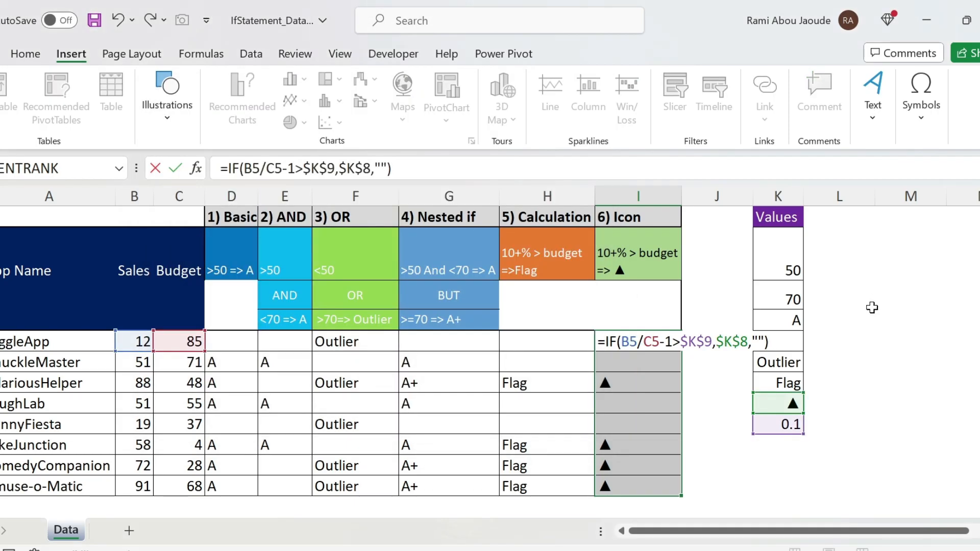
pyautogui.press('Escape')
pyautogui.click(850, 337)
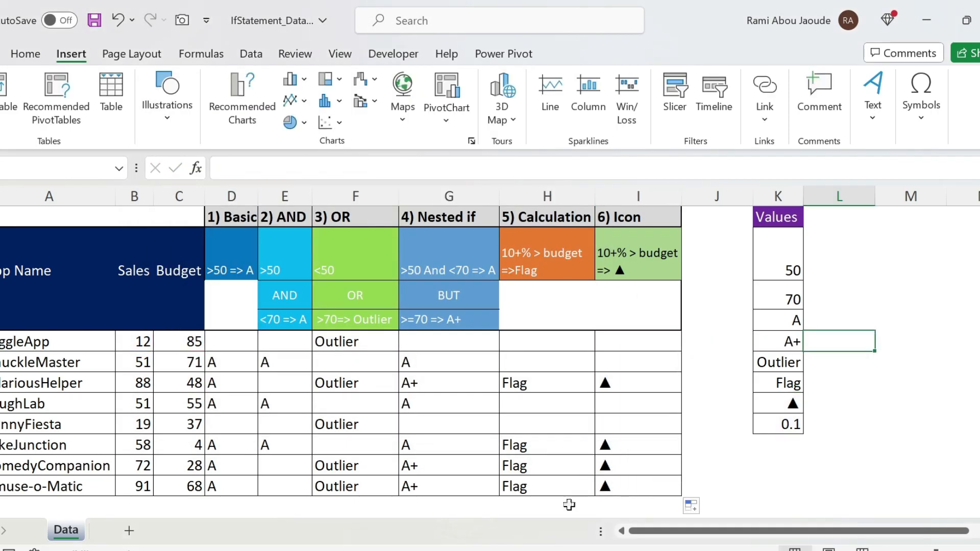
# Switch to Emojipedia in the browser and copy the Grinning Face emoji from the Smileys category.
pyautogui.hotkey('alt', 'Tab')
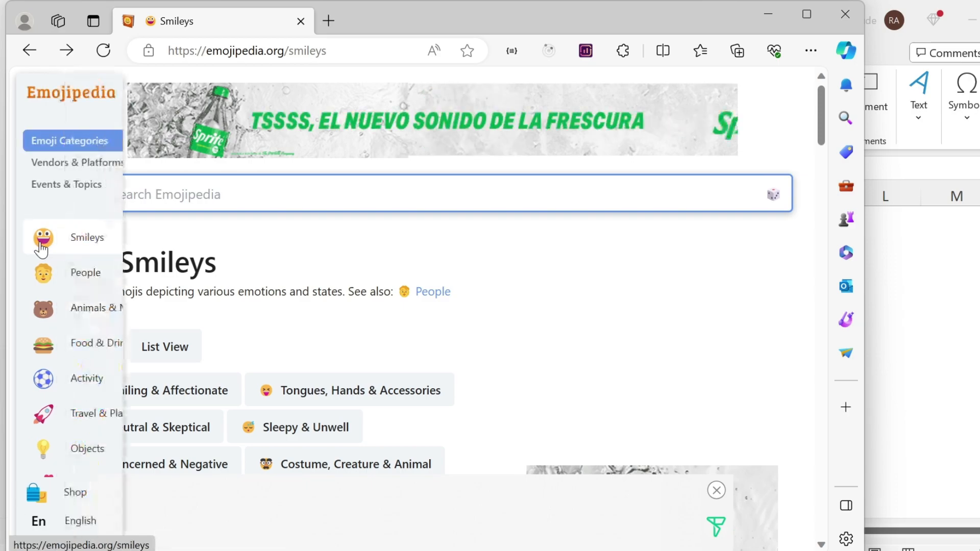
pyautogui.click(86, 272)
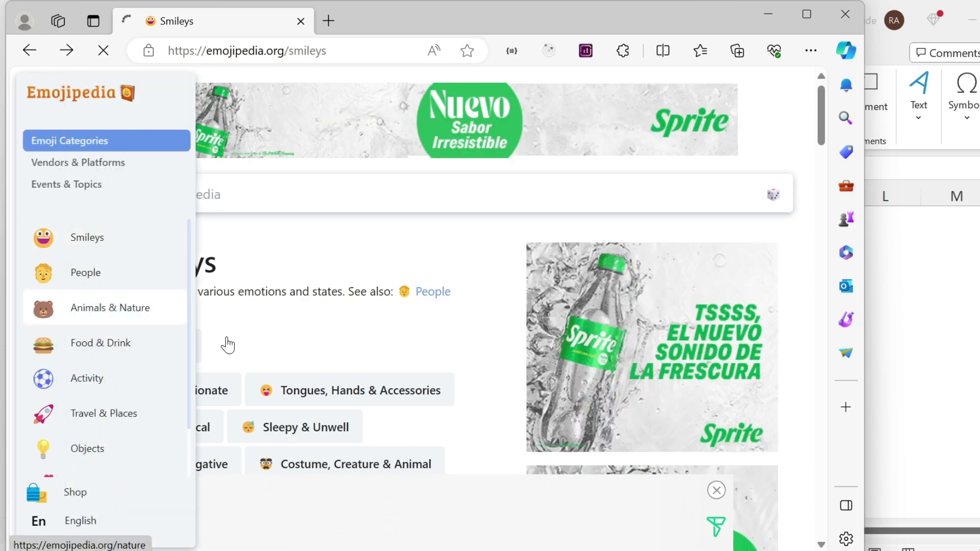
pyautogui.scroll(-5, 209, 359)
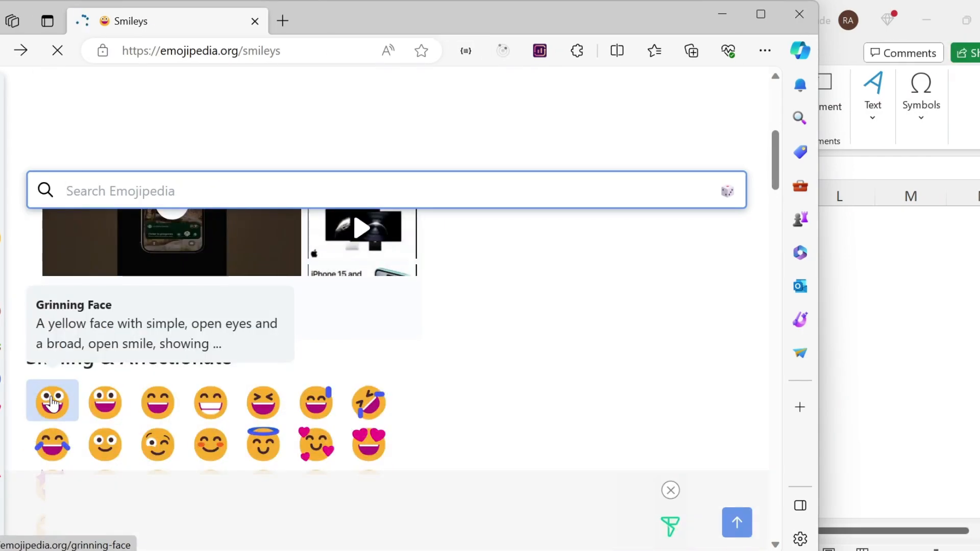
pyautogui.click(53, 403)
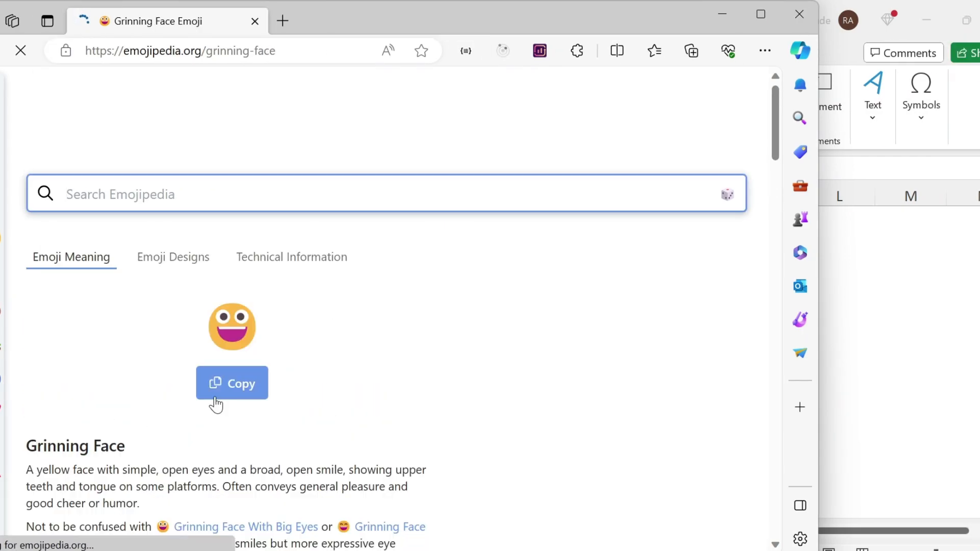
pyautogui.click(229, 394)
# Return to the Excel workbook and replace the triangle in K8 with the copied Grinning Face emoji.
pyautogui.hotkey('alt', 'Tab')
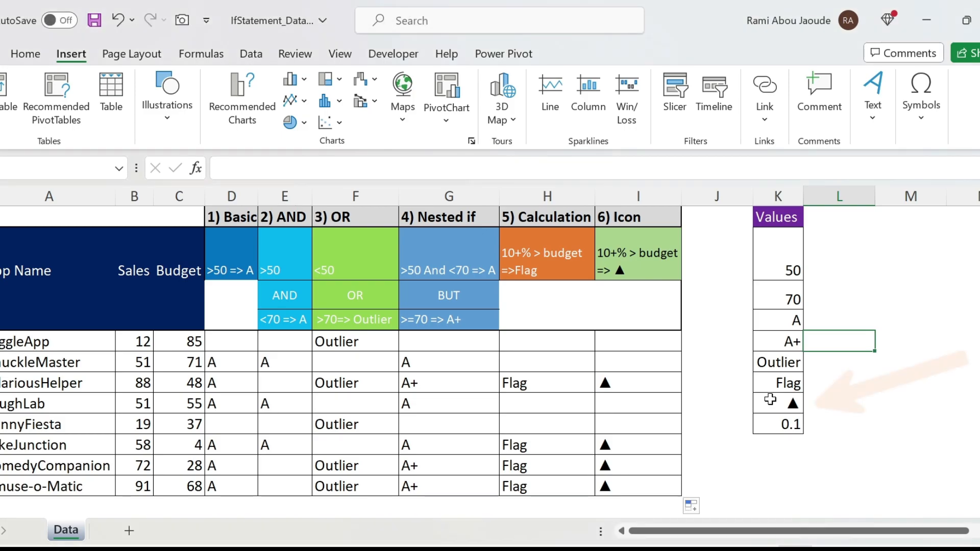
pyautogui.click(776, 403)
pyautogui.hotkey('ctrl', 'v')
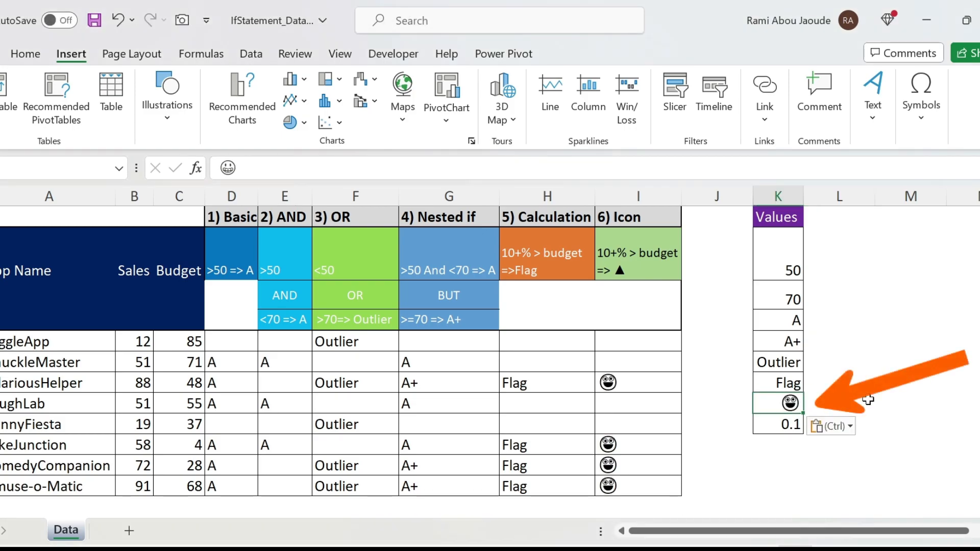